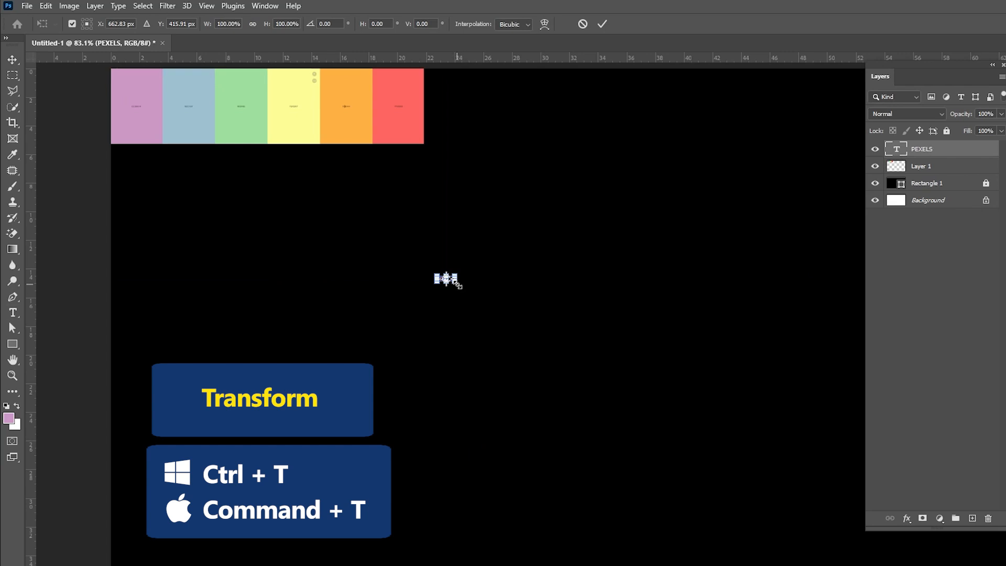
# Scale the PEXELS text up to about 1379% and position it in the open black area below the colour palette.
pyautogui.moveTo(458, 285); pyautogui.dragTo(690, 360)
pyautogui.moveTo(634, 313); pyautogui.dragTo(655, 290)
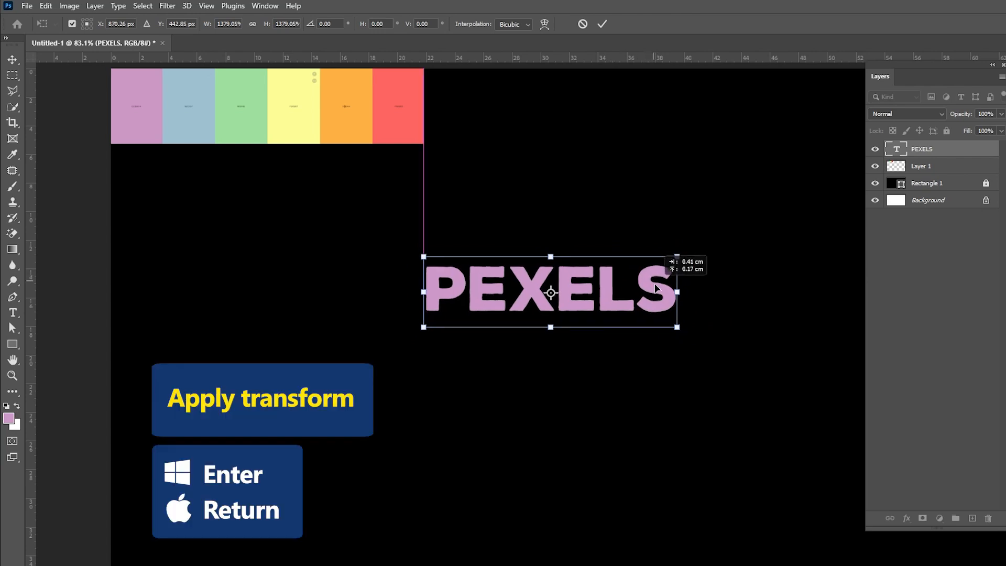
pyautogui.press('Return')
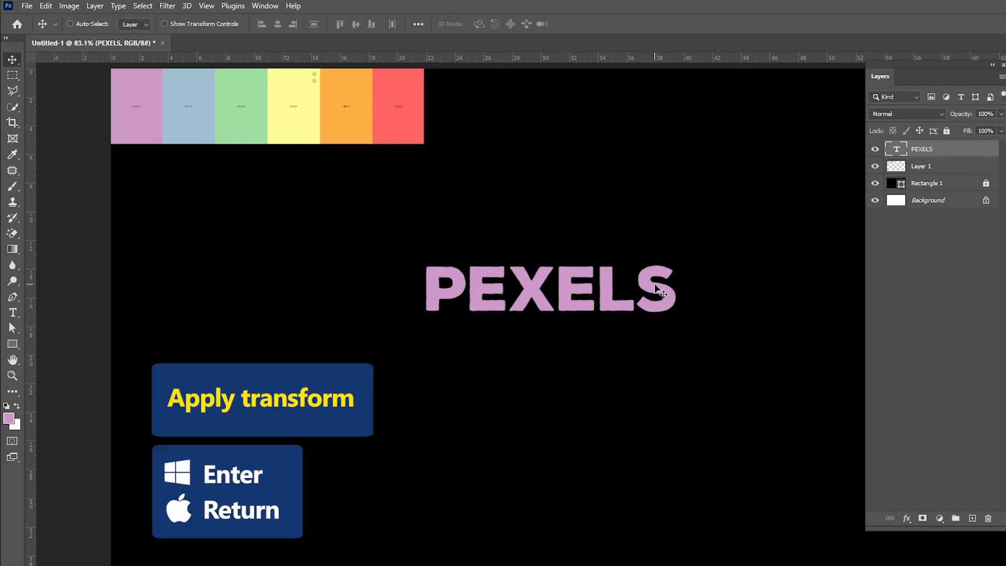
# Set the PEXELS text's font size to 120 pt in the character settings.
pyautogui.click(13, 312)
pyautogui.click(535, 24)
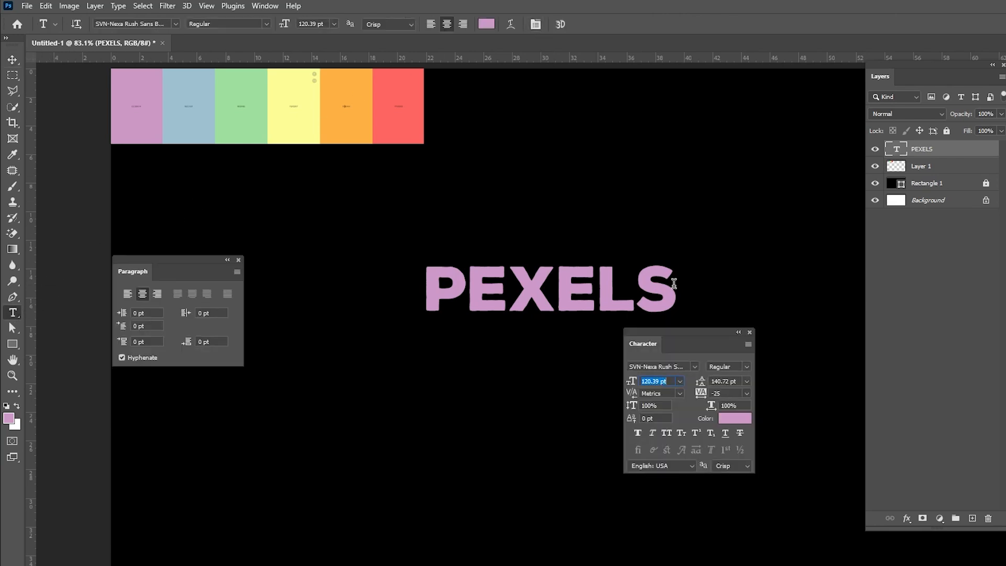
pyautogui.click(239, 260)
pyautogui.moveTo(703, 348); pyautogui.dragTo(806, 103)
pyautogui.click(758, 121)
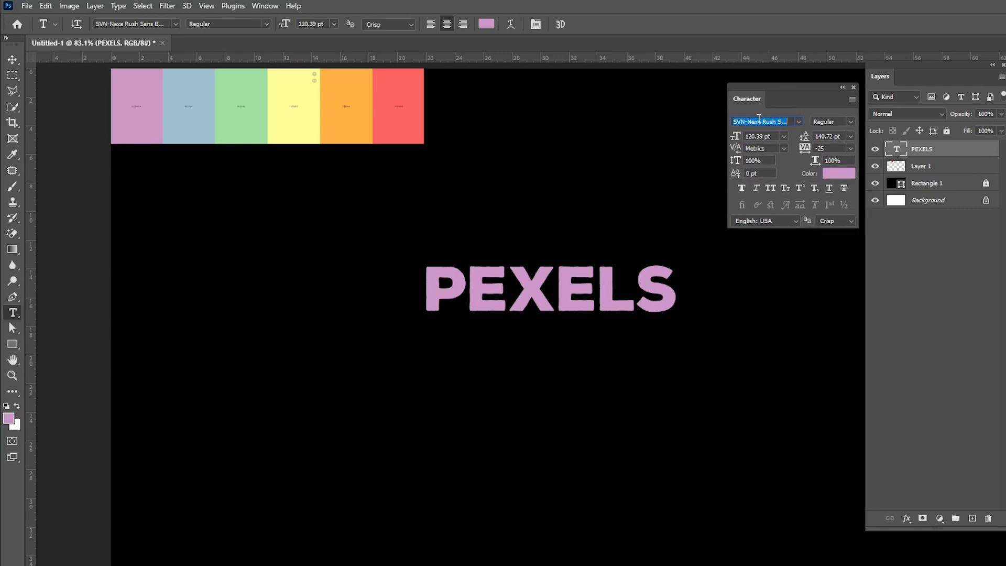
pyautogui.click(760, 136)
pyautogui.moveTo(735, 137); pyautogui.dragTo(733, 137)
pyautogui.click(841, 121)
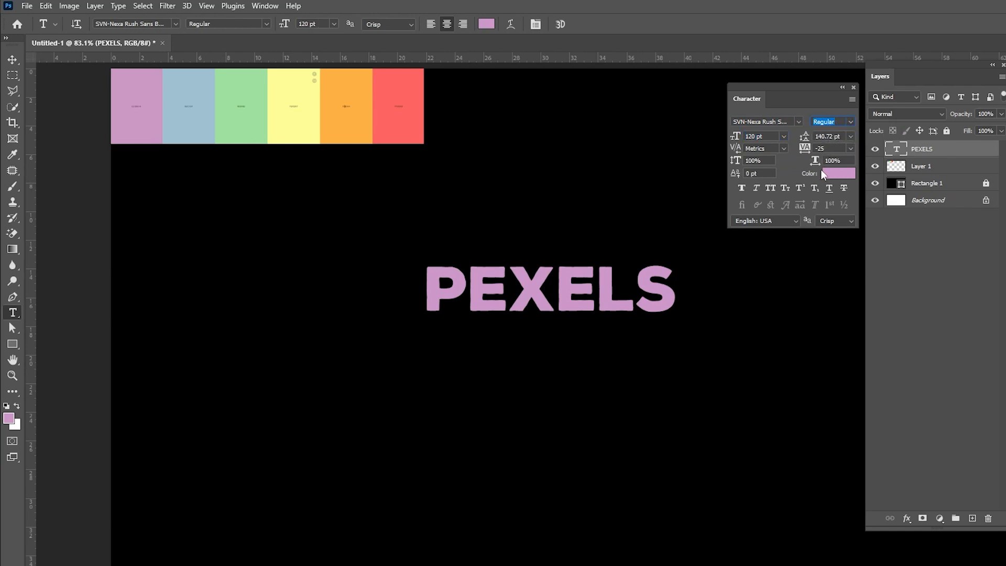
# Colour the letter P with the palette's purple swatch, cc99c4.
pyautogui.moveTo(453, 296); pyautogui.dragTo(407, 277)
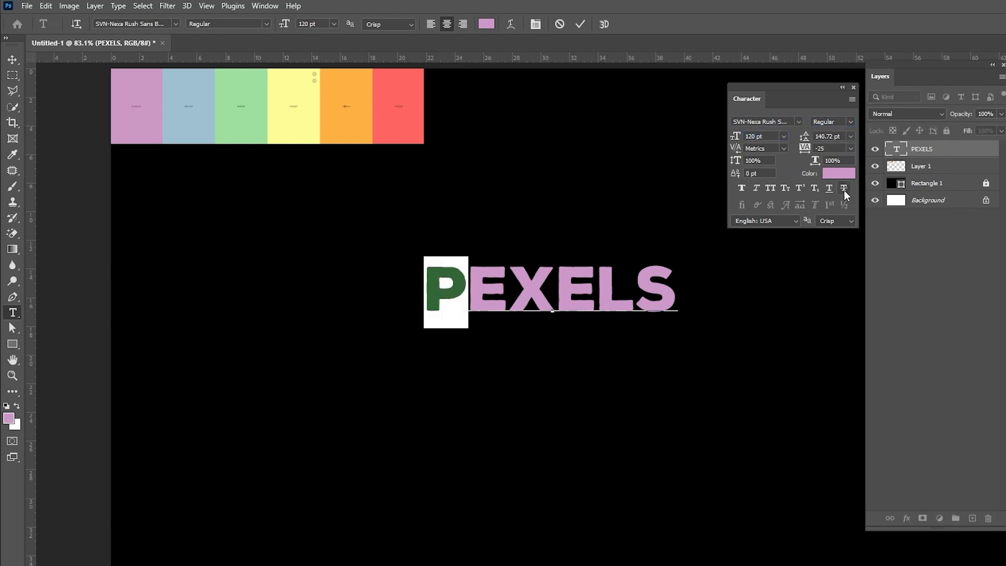
pyautogui.click(839, 173)
pyautogui.click(138, 123)
pyautogui.doubleClick(612, 454)
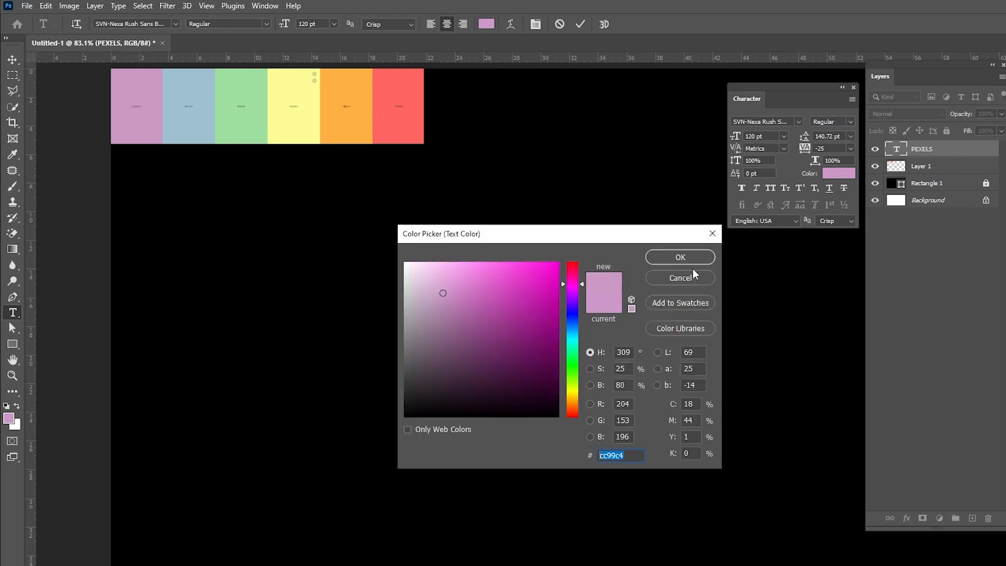
pyautogui.click(679, 262)
# Colour the first letter E with the palette's light blue swatch.
pyautogui.press('Right')
pyautogui.hotkey('shift', 'Right')
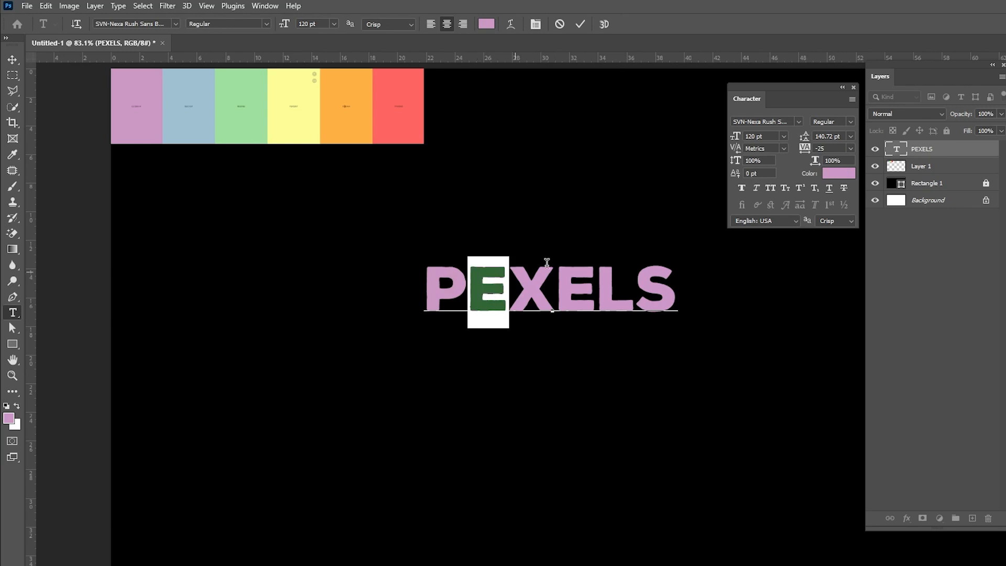
pyautogui.click(832, 175)
pyautogui.click(191, 126)
pyautogui.doubleClick(630, 454)
pyautogui.click(679, 258)
# Colour the letter X with the palette's green swatch, 9ee09e.
pyautogui.press('Right')
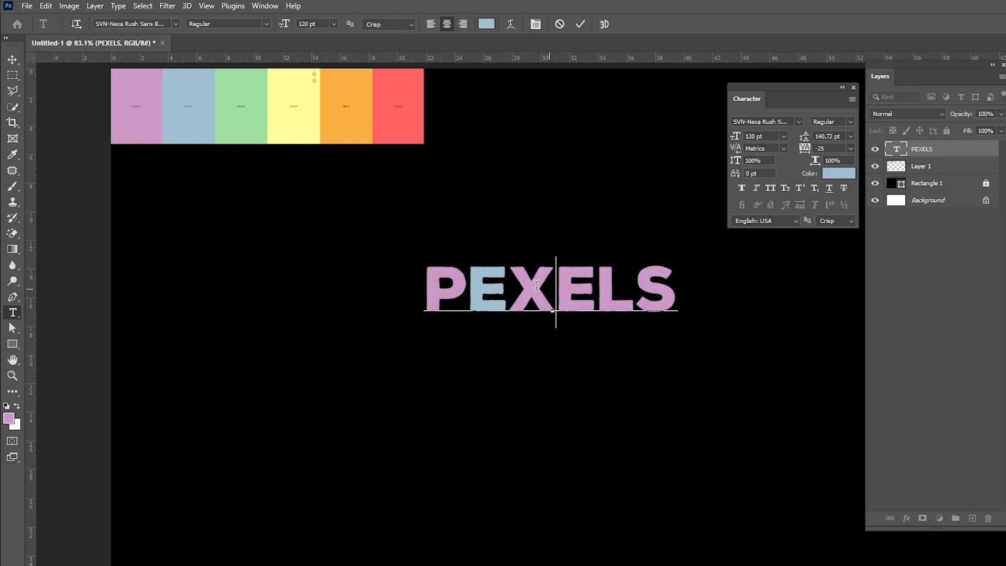
pyautogui.hotkey('shift', 'Right')
pyautogui.click(840, 173)
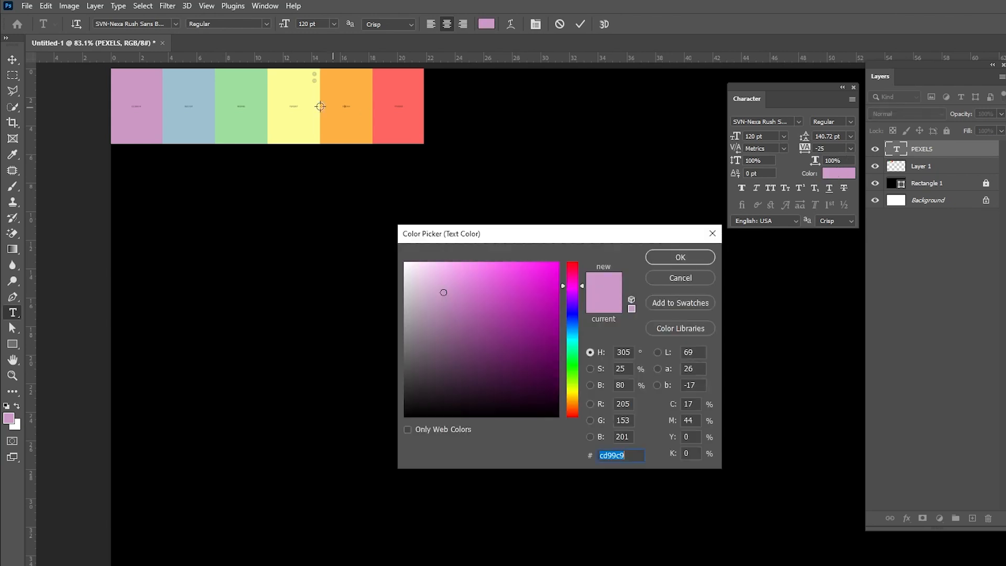
pyautogui.click(217, 124)
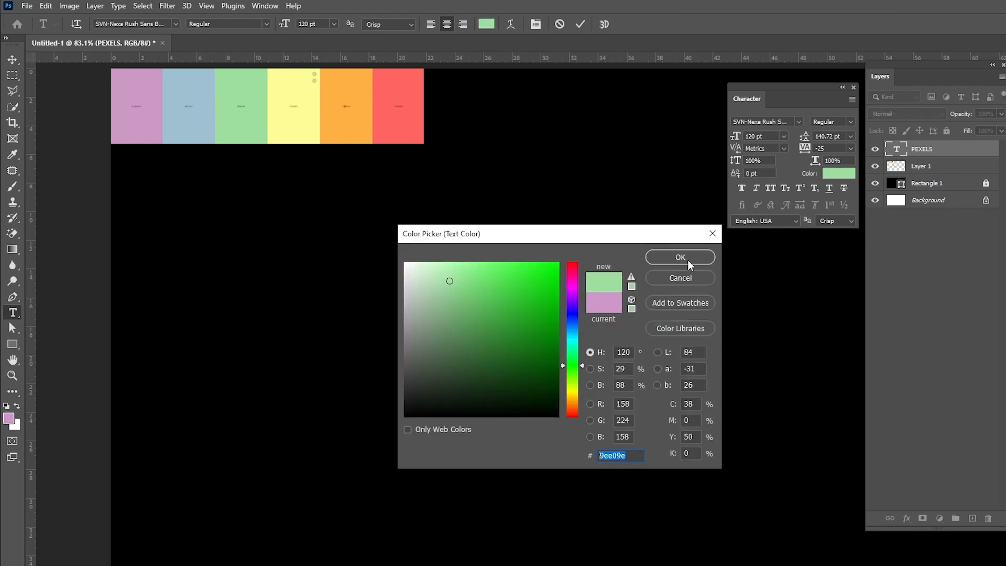
pyautogui.click(687, 259)
# Colour the second letter E with the palette's yellow swatch, fdfd97.
pyautogui.press('Right')
pyautogui.hotkey('shift', 'Right')
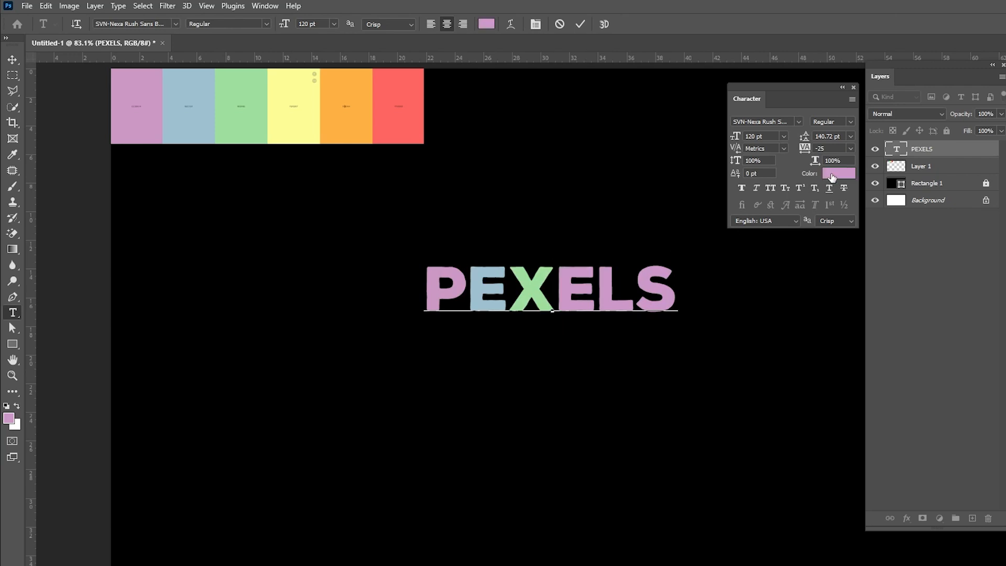
pyautogui.click(838, 174)
pyautogui.click(294, 123)
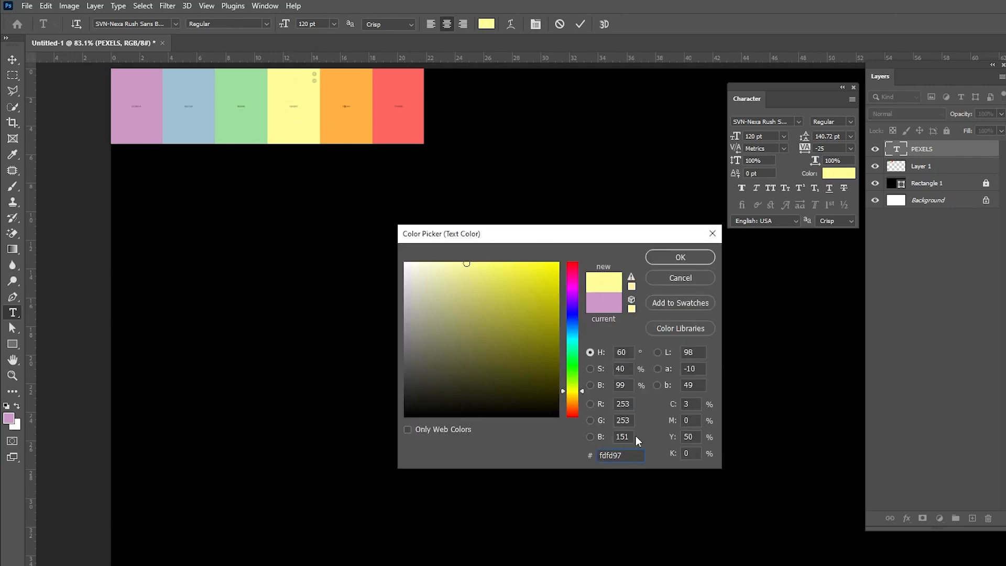
pyautogui.click(680, 257)
# Colour the letter L with the palette's orange swatch, feb144.
pyautogui.press('Right')
pyautogui.hotkey('shift', 'Right')
pyautogui.click(839, 173)
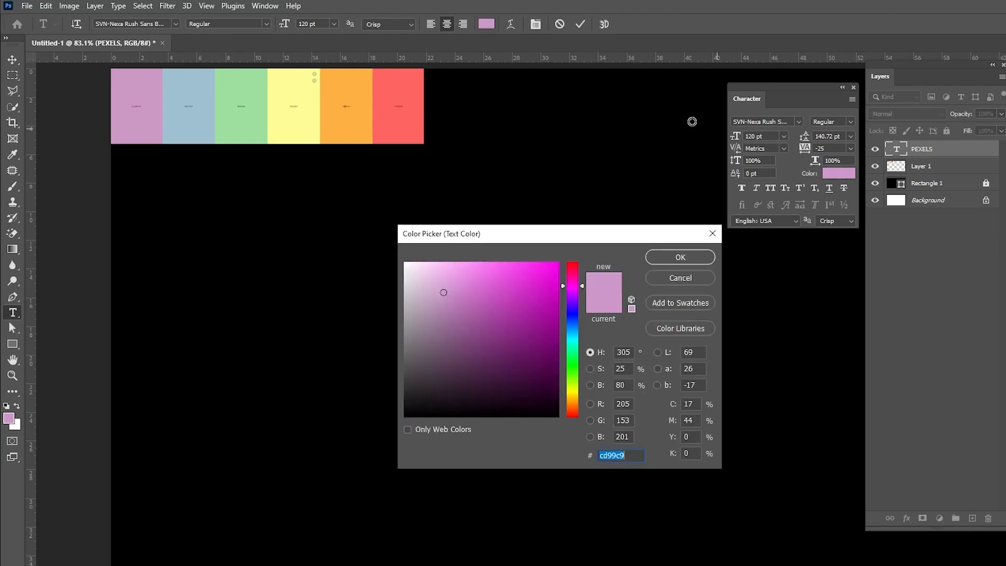
pyautogui.click(350, 124)
pyautogui.moveTo(631, 454); pyautogui.dragTo(591, 451)
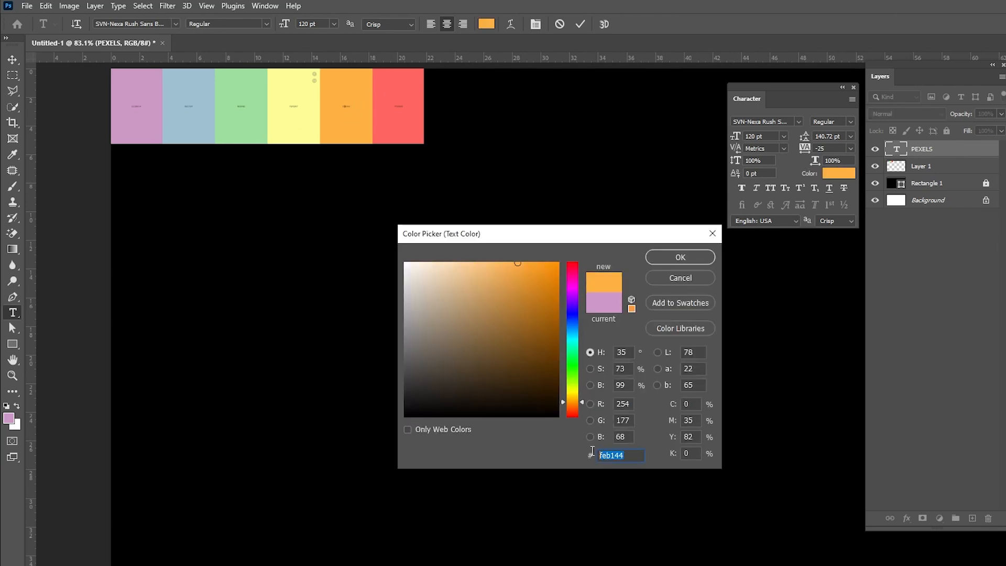
pyautogui.click(676, 259)
# Colour the letter S with the palette's red swatch, ff6663, and commit the text edit.
pyautogui.moveTo(635, 303); pyautogui.dragTo(678, 301)
pyautogui.click(837, 173)
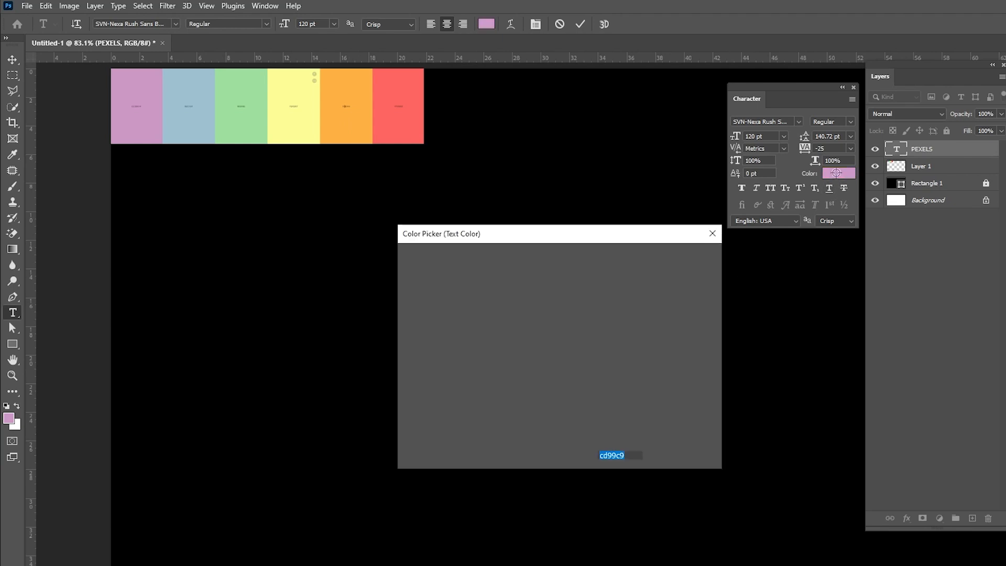
pyautogui.click(409, 128)
pyautogui.moveTo(628, 455); pyautogui.dragTo(545, 444)
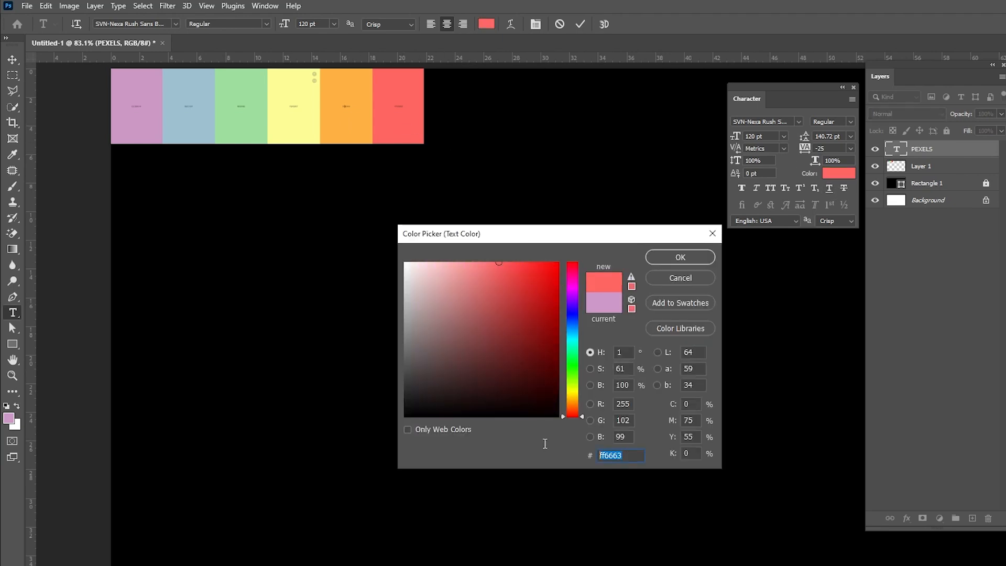
pyautogui.click(682, 255)
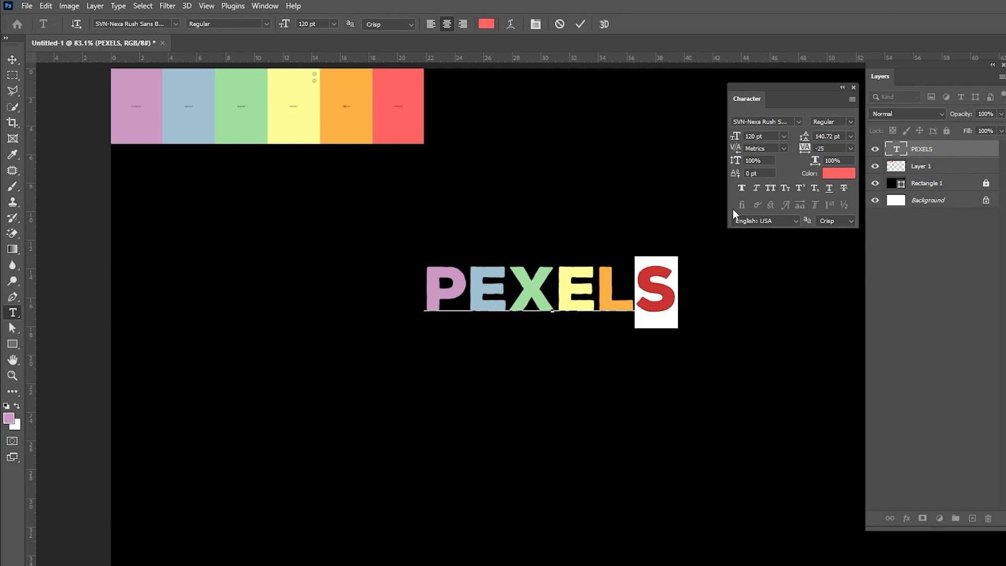
pyautogui.click(581, 24)
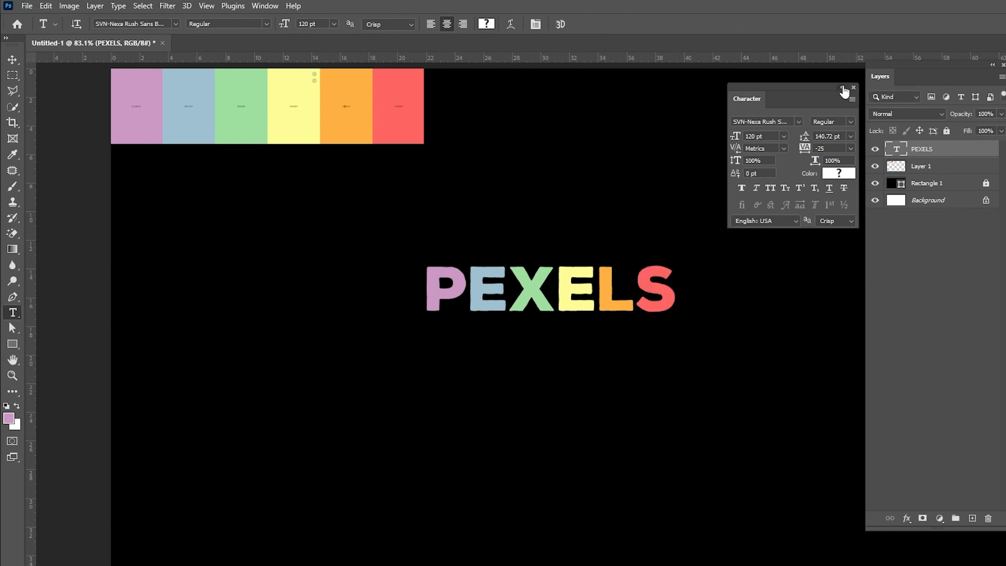
# Collapse the character settings and rasterize the PEXELS text layer.
pyautogui.click(843, 88)
pyautogui.click(12, 59)
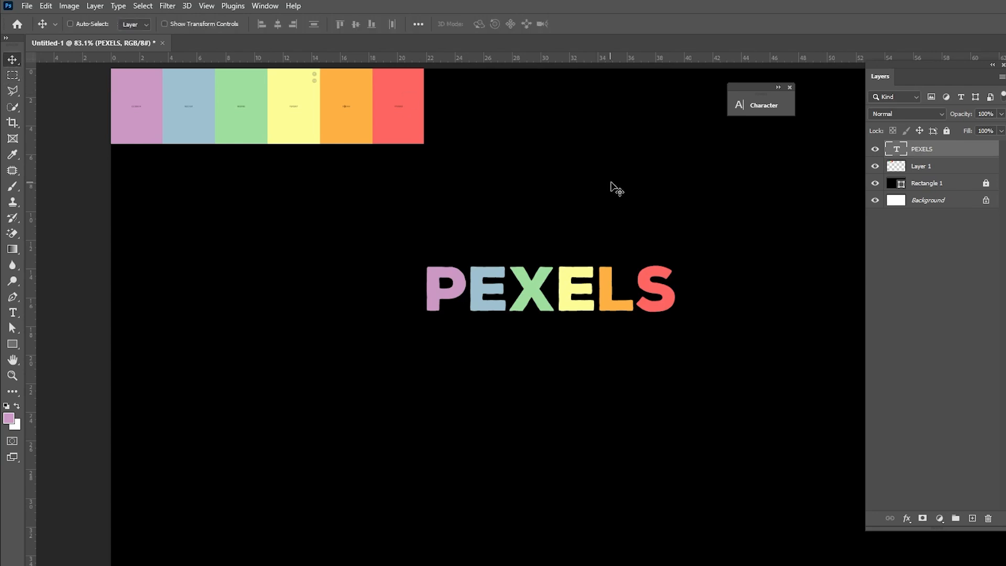
pyautogui.rightClick(927, 154)
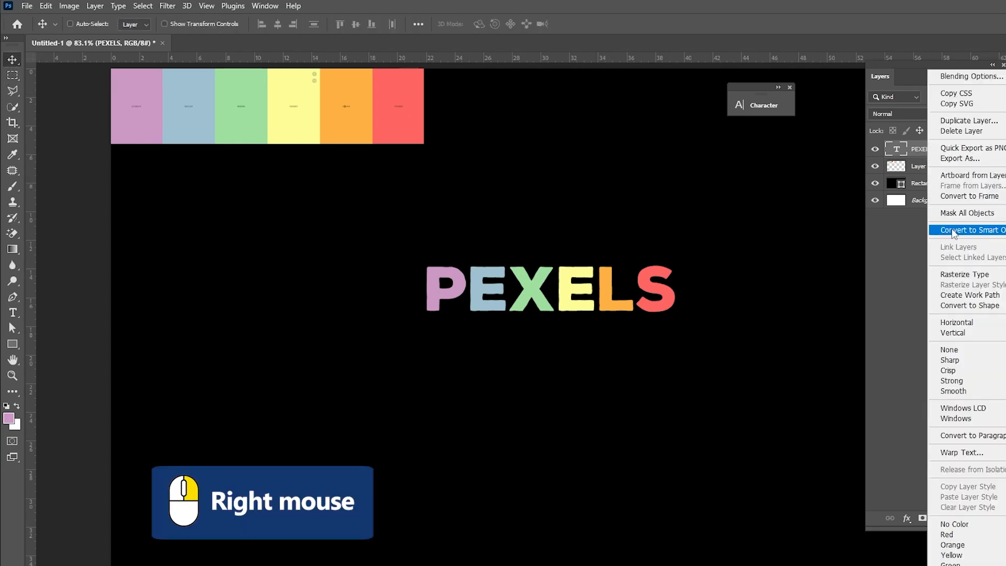
pyautogui.click(957, 275)
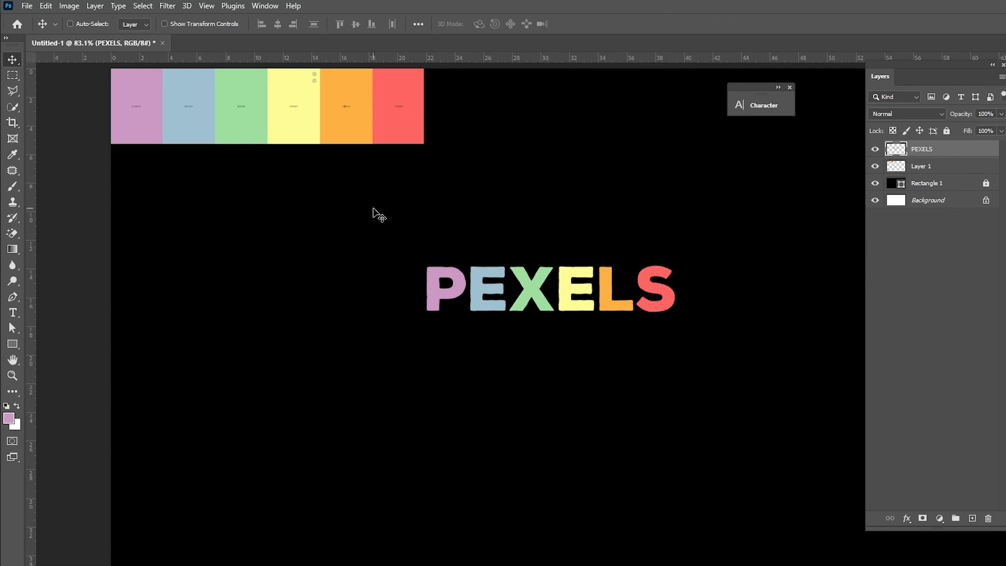
# Select a thin rectangular strip across the bottoms of all the letters and copy it to a new layer.
pyautogui.click(12, 76)
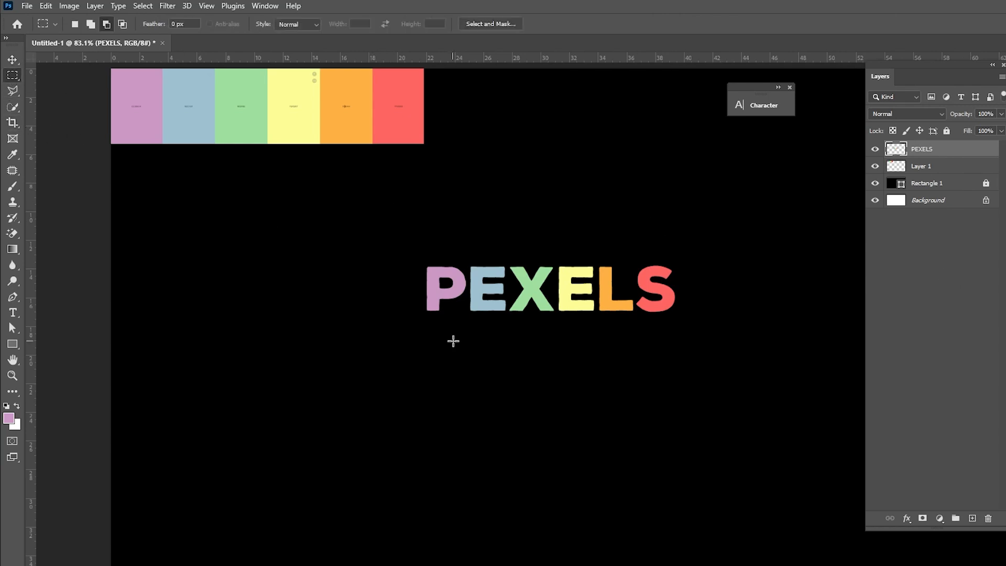
pyautogui.moveTo(422, 302); pyautogui.dragTo(687, 322)
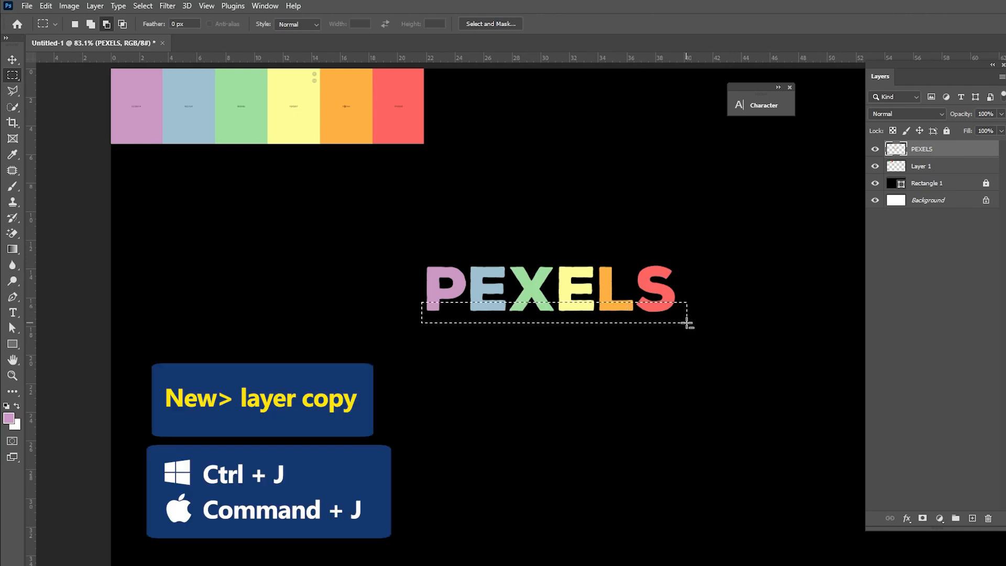
pyautogui.hotkey('ctrl', 'j')
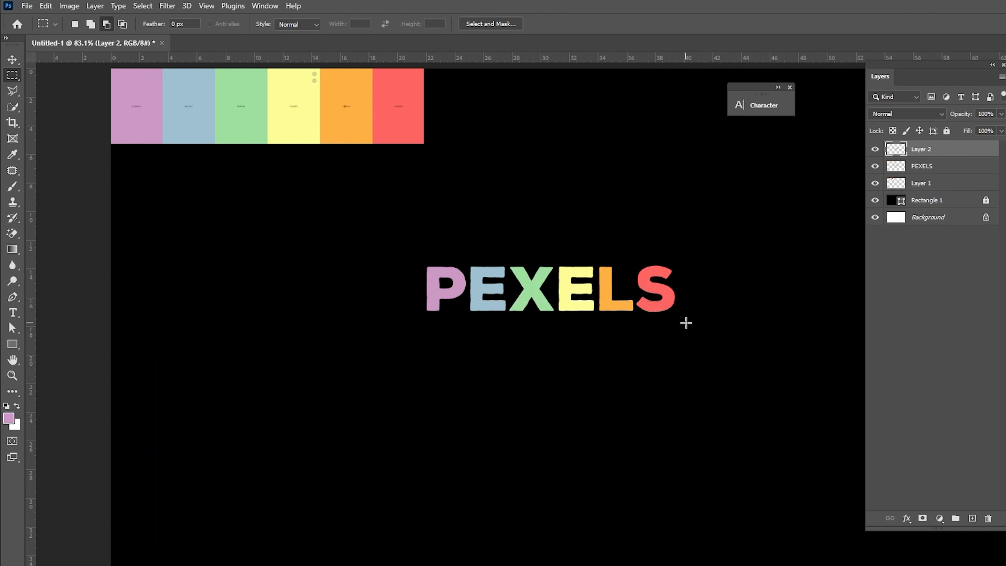
# Stretch the copied strip downward to about 26 cm on the vertical ruler and convert its layer to a smart object.
pyautogui.hotkey('ctrl', 't')
pyautogui.moveTo(554, 315); pyautogui.dragTo(548, 451)
pyautogui.press('Return')
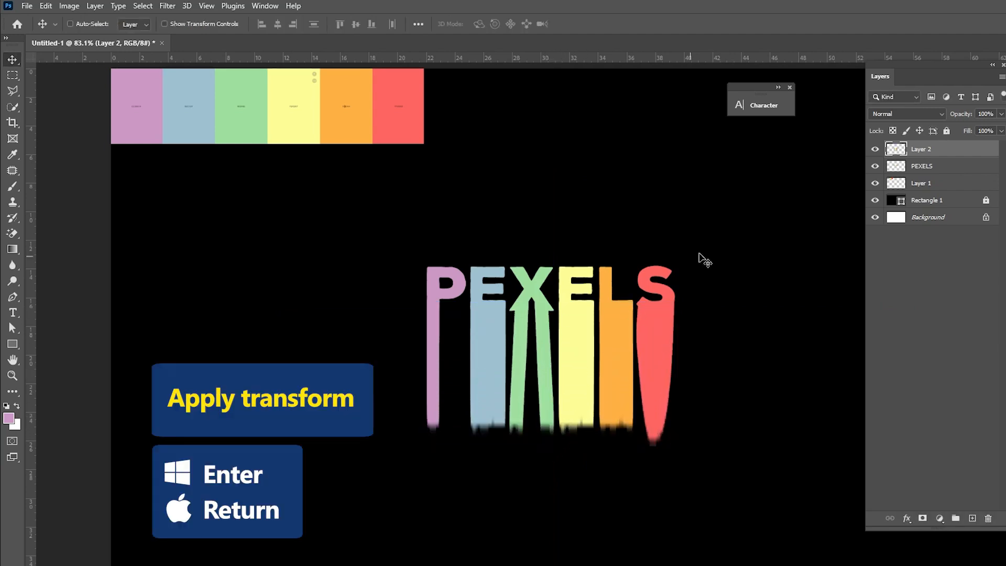
pyautogui.rightClick(913, 152)
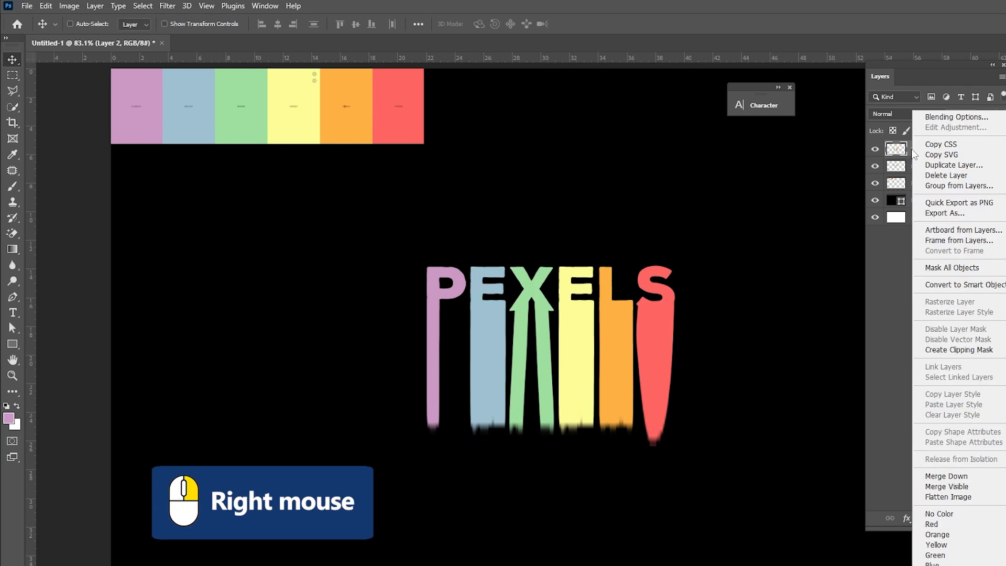
pyautogui.click(926, 285)
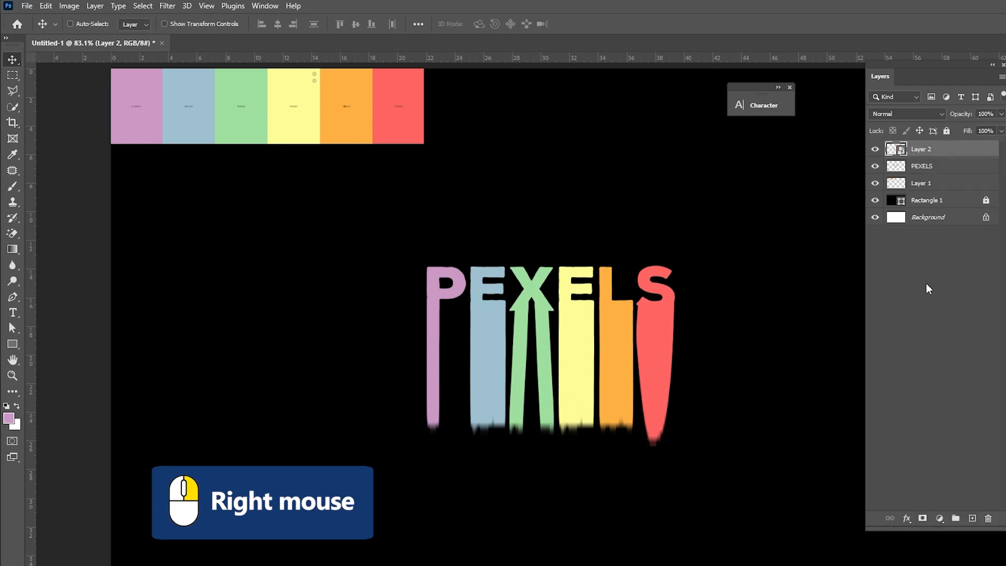
# Apply a Motion Blur to the stretched strip with an angle of -90° and a distance of 779 pixels.
pyautogui.click(167, 5)
pyautogui.moveTo(181, 163)
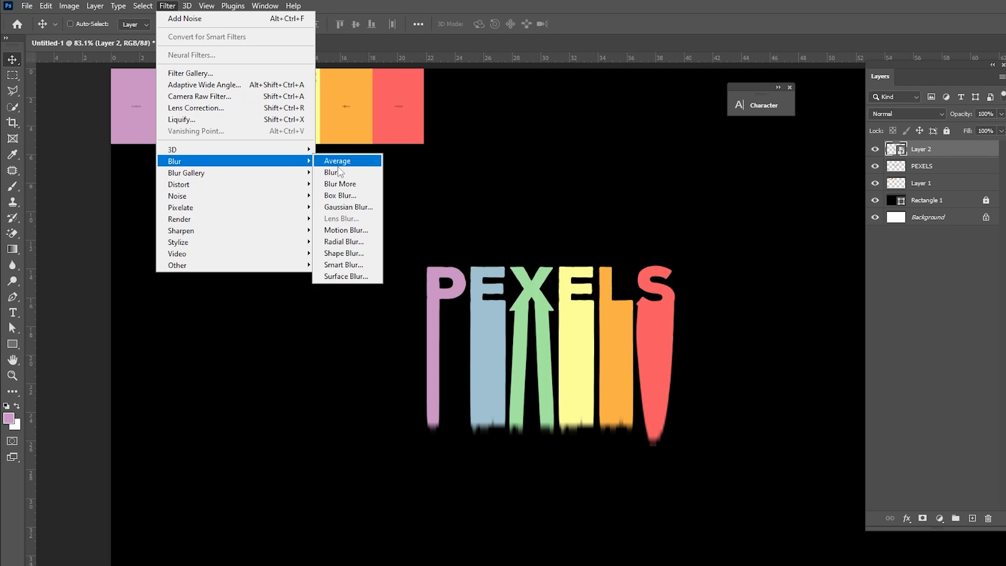
pyautogui.click(346, 230)
pyautogui.moveTo(638, 29); pyautogui.dragTo(755, 41)
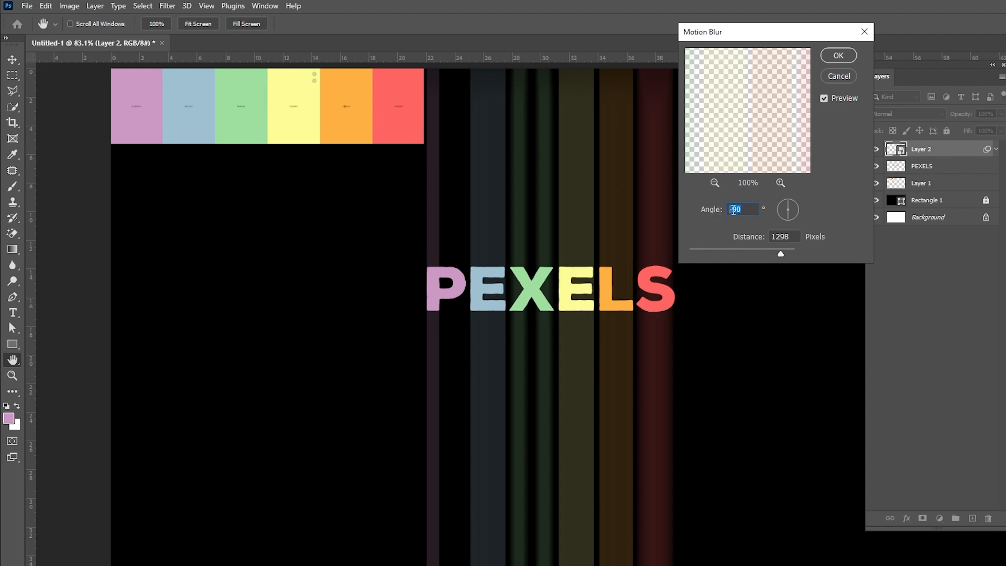
pyautogui.moveTo(760, 250); pyautogui.dragTo(771, 253)
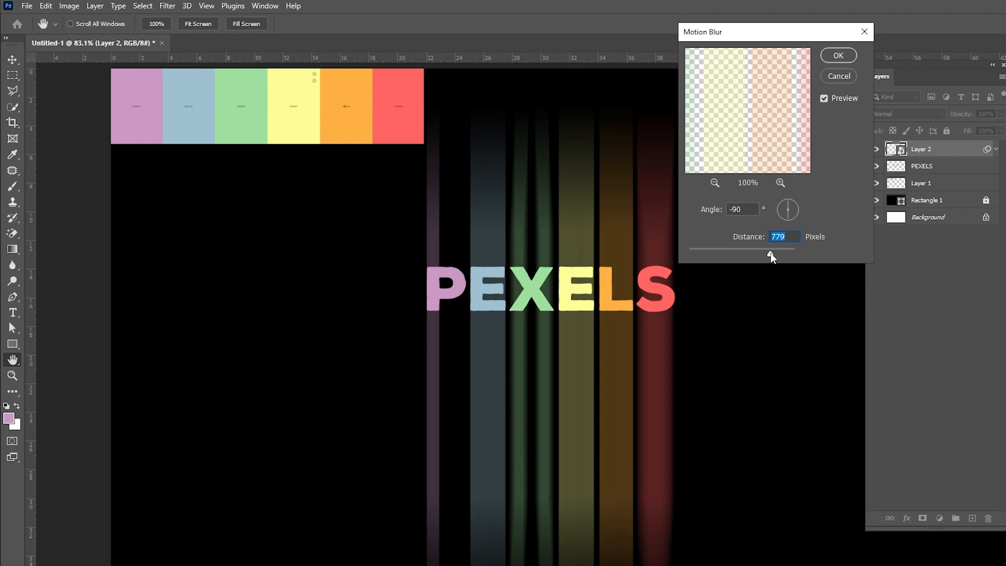
pyautogui.click(831, 56)
# Duplicate the blurred strip layer twice to strengthen the streaks, collapsing the smart filter lists.
pyautogui.moveTo(938, 150)
pyautogui.mouseDown()
pyautogui.moveTo(948, 447)
pyautogui.moveTo(967, 524)
pyautogui.moveTo(954, 374)
pyautogui.mouseUp()
pyautogui.click(995, 149)
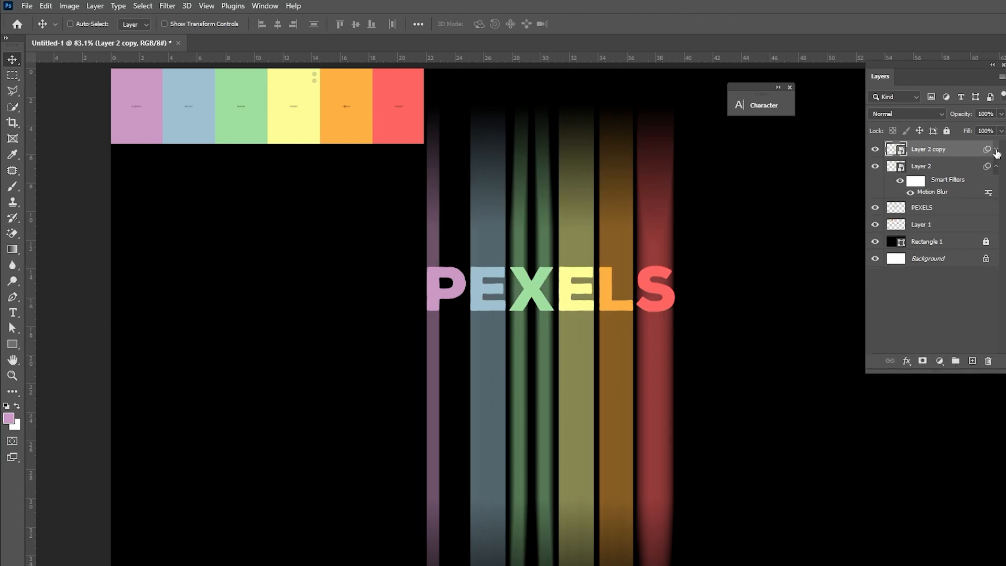
pyautogui.click(996, 166)
pyautogui.moveTo(934, 150); pyautogui.dragTo(972, 361)
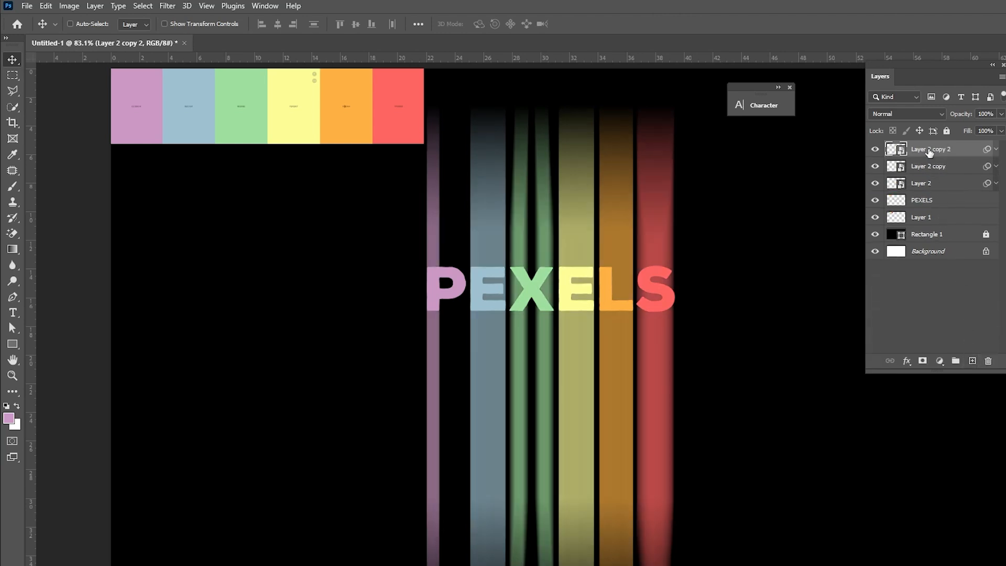
# Group the three blurred strip layers and add a layer mask to the group.
pyautogui.keyDown('shift'); pyautogui.click(921, 188); pyautogui.keyUp('shift')
pyautogui.moveTo(922, 189); pyautogui.dragTo(956, 360)
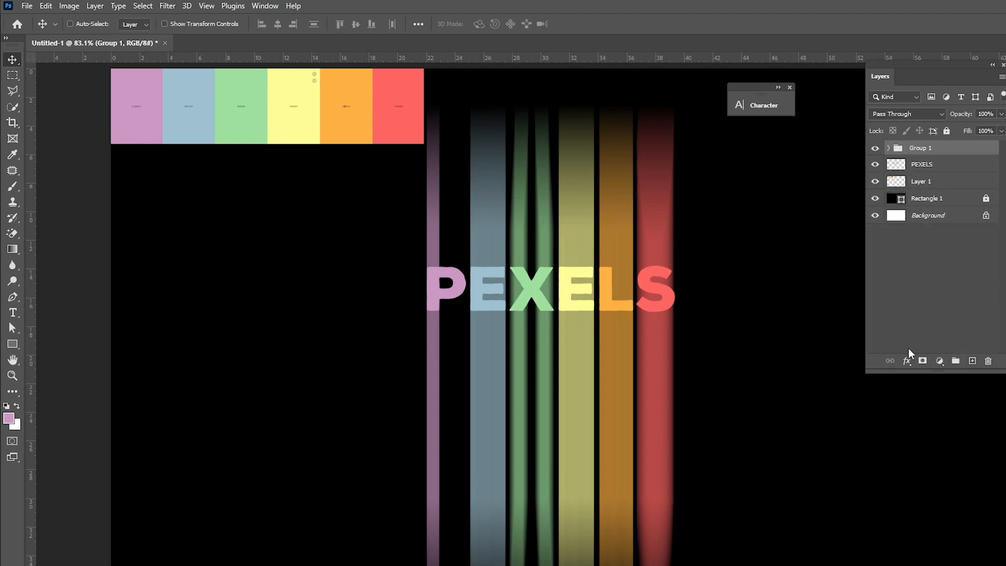
pyautogui.click(922, 361)
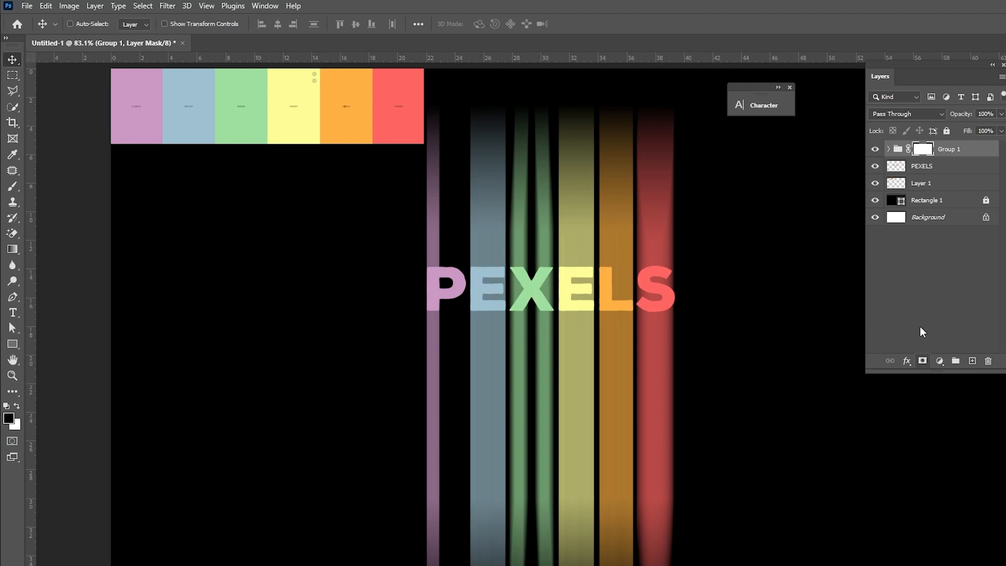
# Paint out the streaks above the letters on the Group 1 mask using a black 139 px soft round brush at 100% opacity.
pyautogui.click(10, 189)
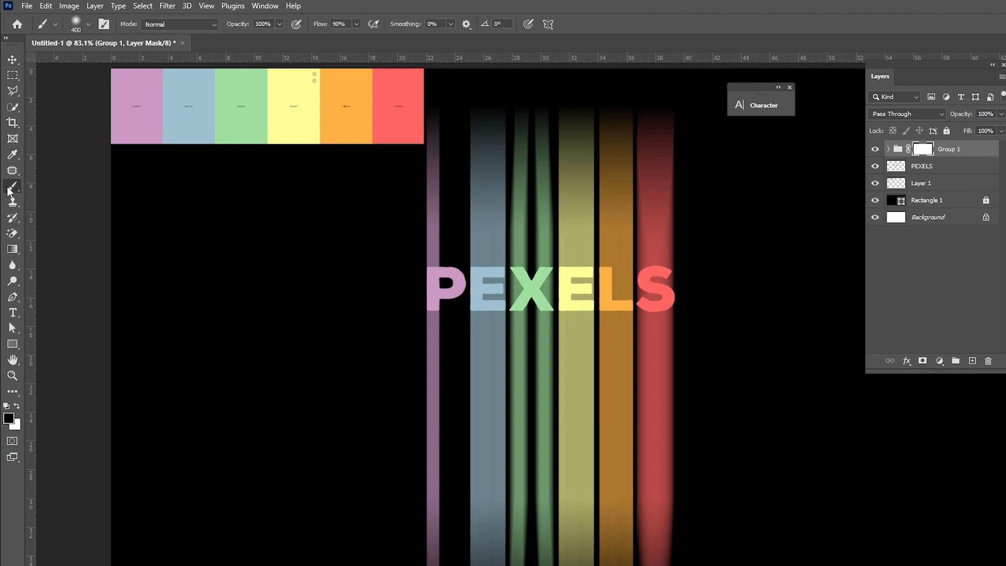
pyautogui.click(88, 24)
pyautogui.moveTo(129, 66); pyautogui.dragTo(112, 62)
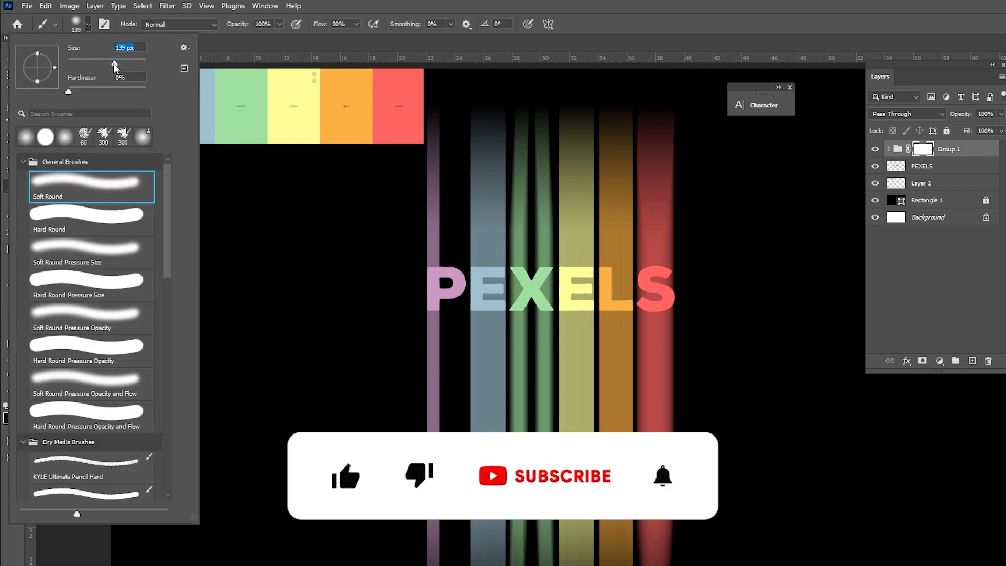
pyautogui.click(67, 92)
pyautogui.click(278, 24)
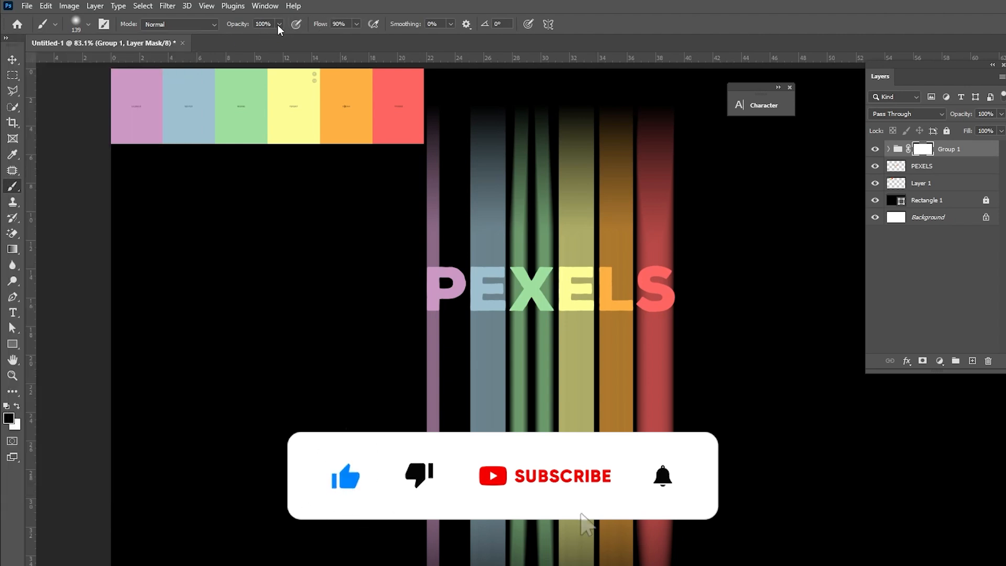
pyautogui.click(280, 24)
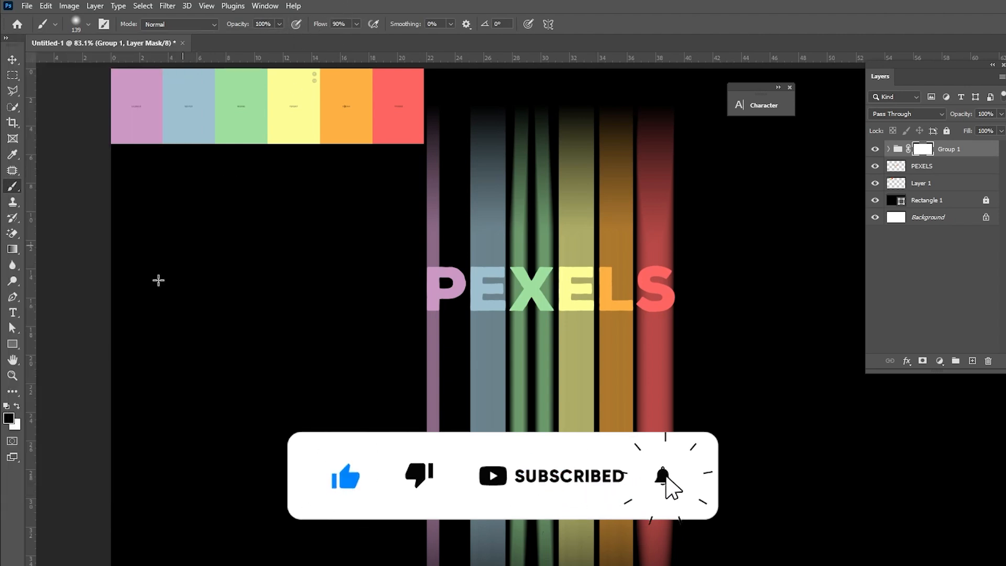
pyautogui.click(9, 418)
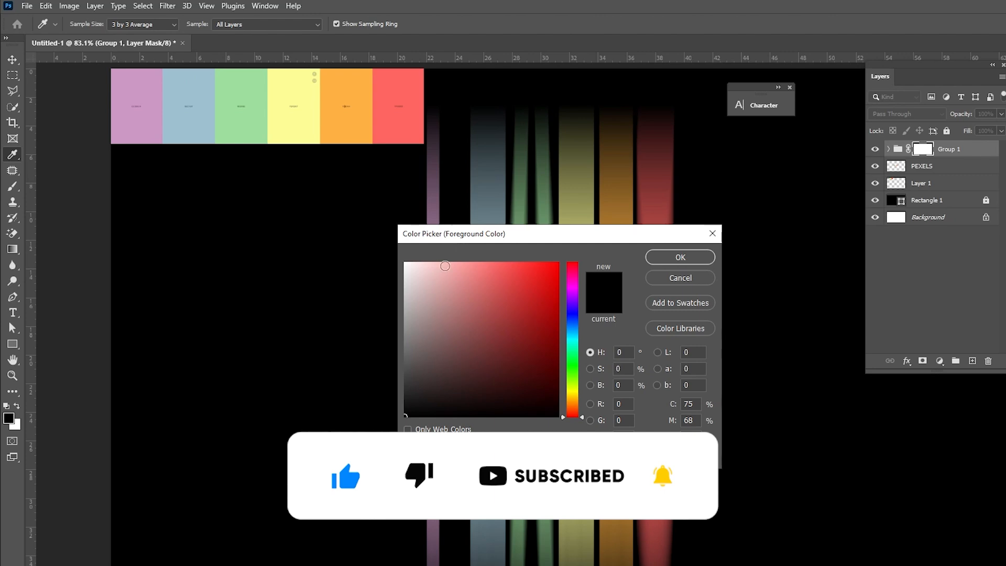
pyautogui.click(673, 260)
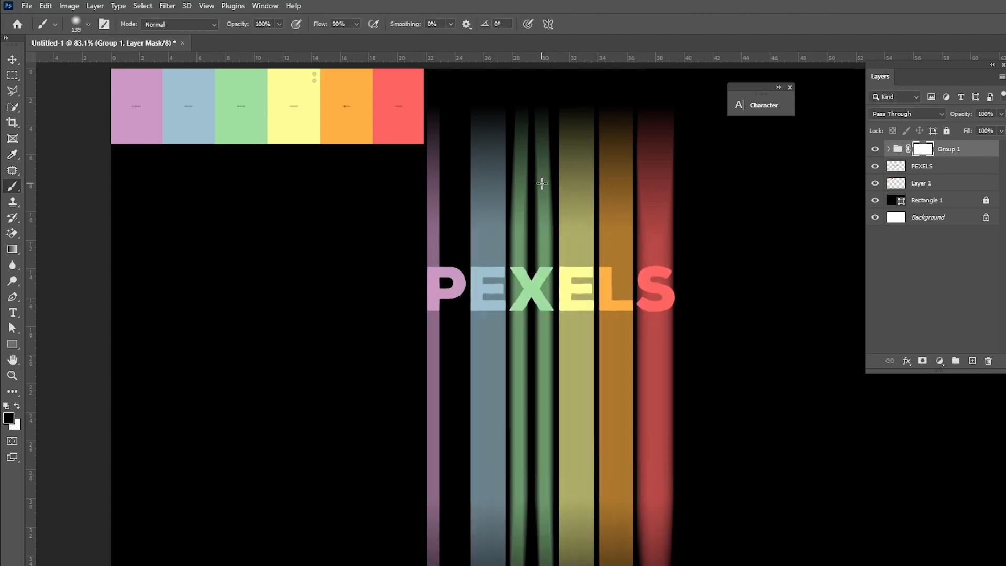
pyautogui.moveTo(557, 119)
pyautogui.mouseDown()
pyautogui.moveTo(417, 127)
pyautogui.moveTo(634, 124)
pyautogui.moveTo(409, 158)
pyautogui.moveTo(700, 174)
pyautogui.moveTo(462, 183)
pyautogui.moveTo(468, 202)
pyautogui.moveTo(669, 221)
pyautogui.moveTo(431, 221)
pyautogui.moveTo(671, 231)
pyautogui.moveTo(435, 244)
pyautogui.moveTo(600, 251)
pyautogui.moveTo(438, 251)
pyautogui.moveTo(690, 255)
pyautogui.moveTo(401, 247)
pyautogui.moveTo(680, 250)
pyautogui.moveTo(494, 243)
pyautogui.mouseUp()
# Lower the brush opacity to 36% and soften the mask where streaks still overlap the letters.
pyautogui.click(280, 24)
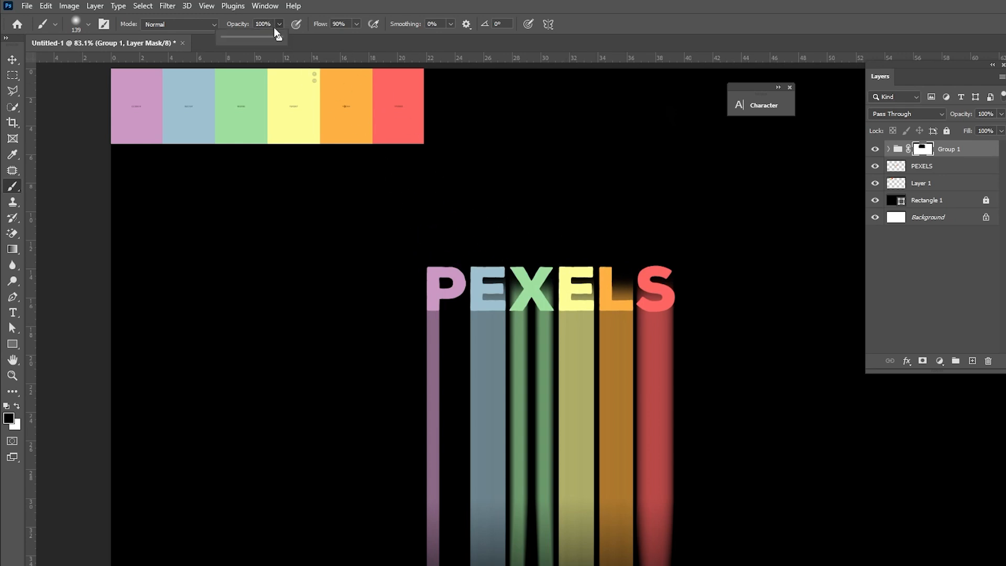
pyautogui.moveTo(252, 39); pyautogui.dragTo(245, 36)
pyautogui.moveTo(503, 266)
pyautogui.mouseDown()
pyautogui.moveTo(701, 276)
pyautogui.moveTo(425, 260)
pyautogui.moveTo(636, 265)
pyautogui.moveTo(470, 256)
pyautogui.moveTo(594, 255)
pyautogui.moveTo(672, 270)
pyautogui.moveTo(571, 268)
pyautogui.moveTo(652, 260)
pyautogui.moveTo(437, 256)
pyautogui.moveTo(676, 260)
pyautogui.moveTo(445, 250)
pyautogui.moveTo(684, 240)
pyautogui.mouseUp()
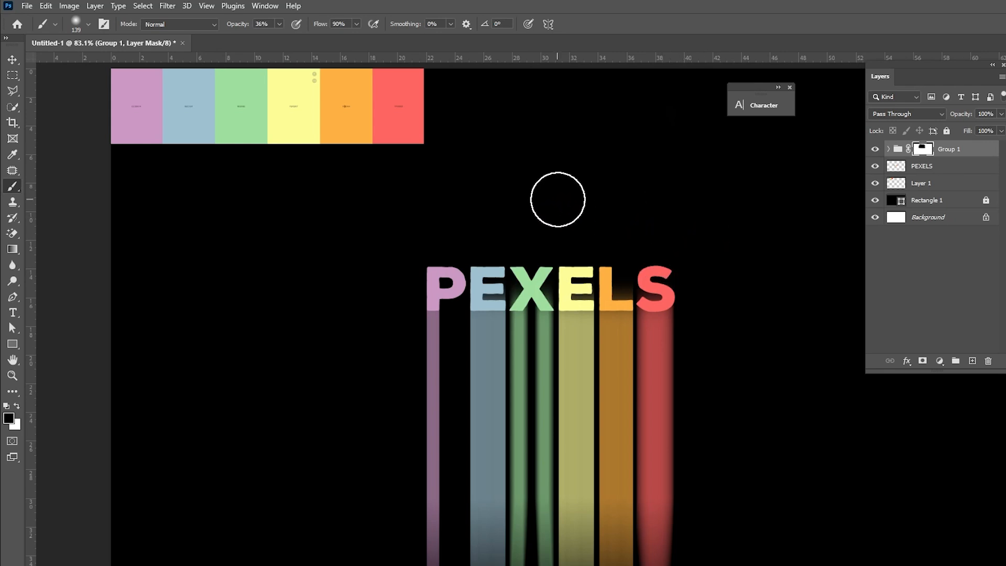
pyautogui.press('v')
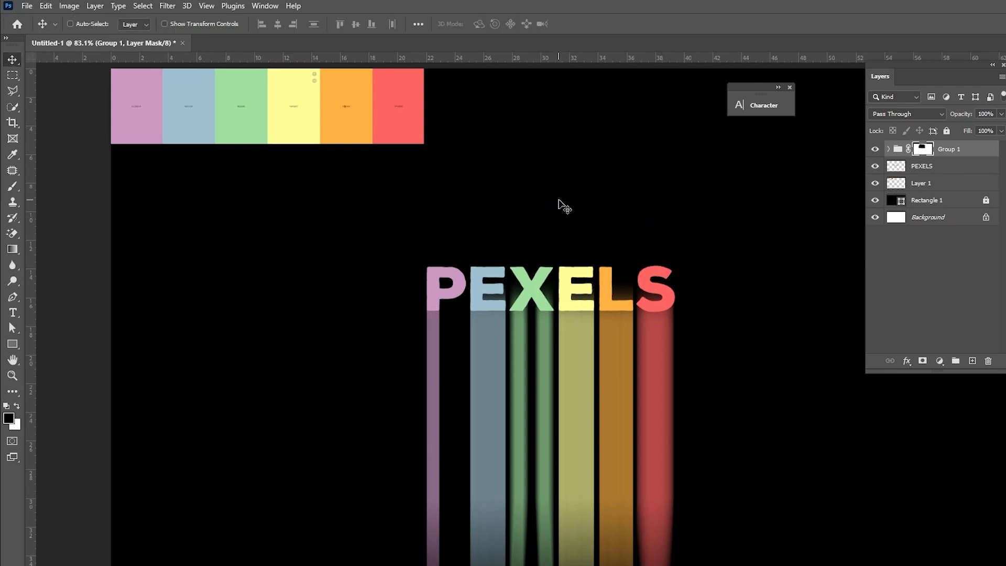
# Hide the palette layer and stamp all visible layers into a new layer above Group 1.
pyautogui.click(876, 184)
pyautogui.click(958, 150)
pyautogui.hotkey('ctrl', 'alt', 'shift', 'e')
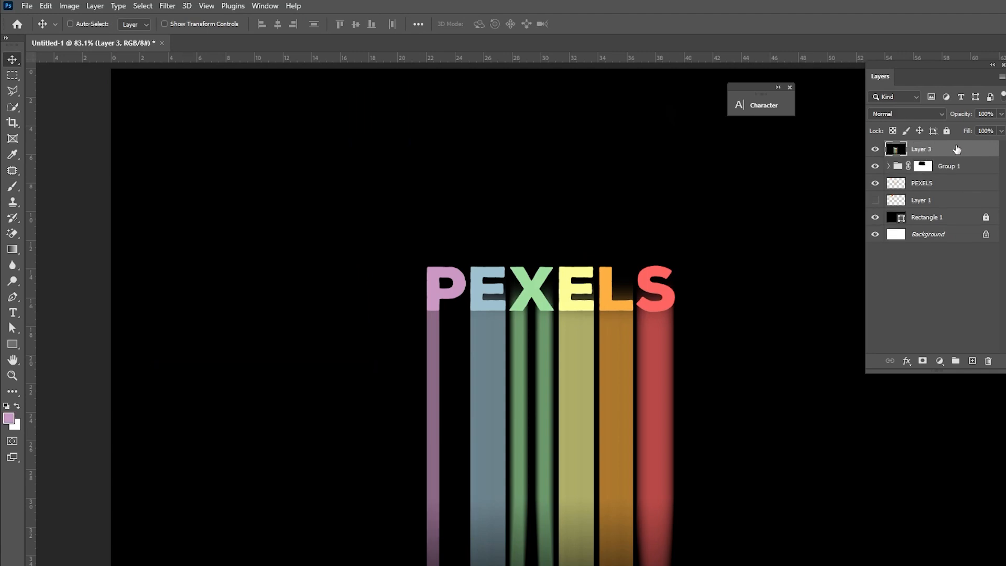
# Apply Add Noise to the stamped layer with an amount of 14.41% and Uniform distribution.
pyautogui.click(169, 6)
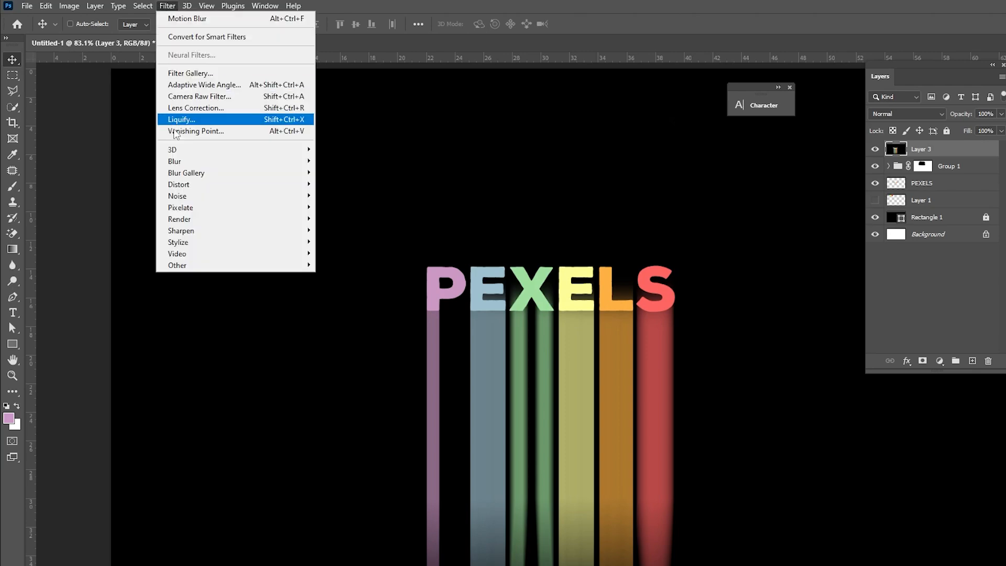
pyautogui.moveTo(184, 198)
pyautogui.click(333, 196)
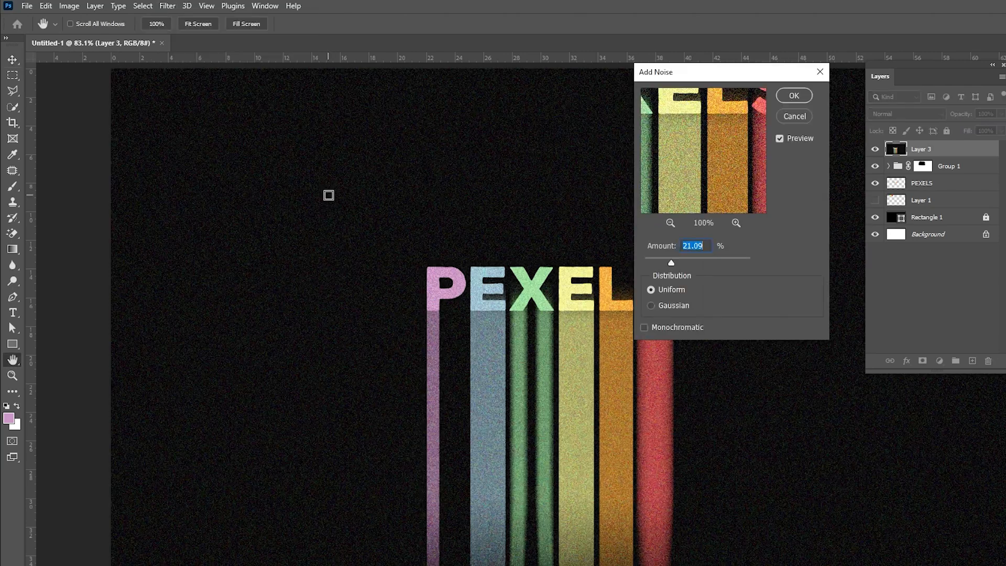
pyautogui.moveTo(812, 77); pyautogui.dragTo(835, 70)
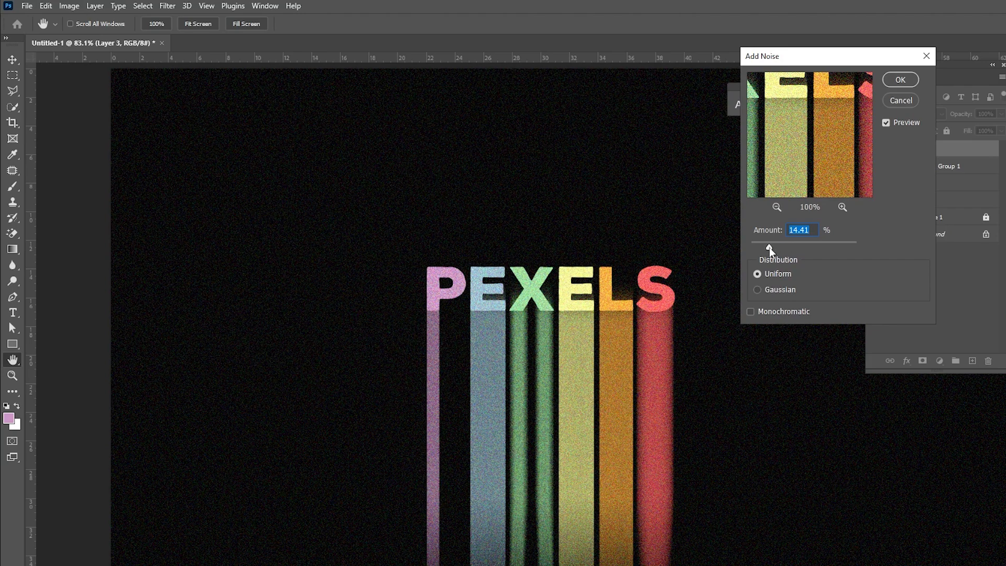
pyautogui.moveTo(769, 248); pyautogui.dragTo(770, 247)
pyautogui.click(894, 81)
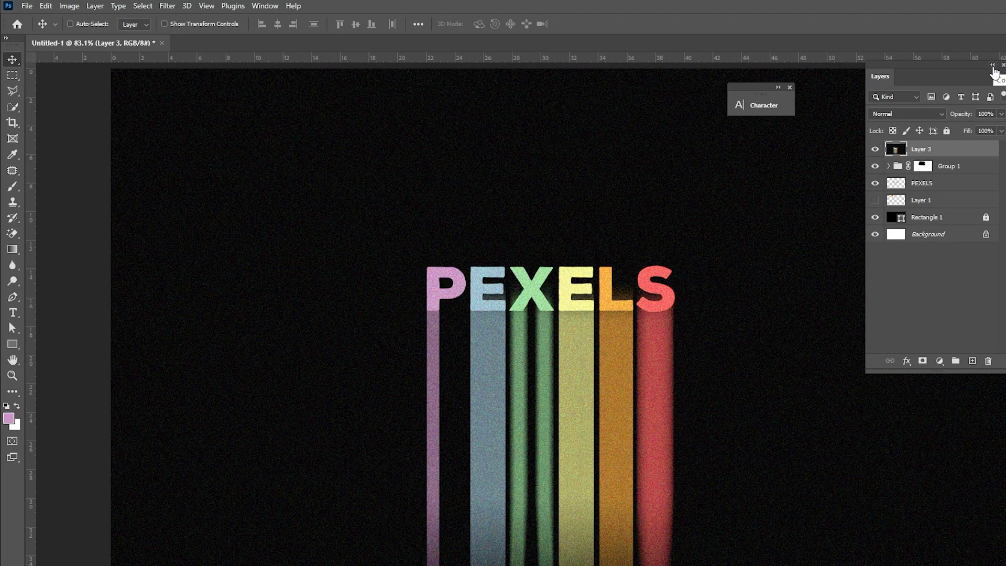
# Switch to the browser and try building a custom palette on SchemeColor by adding extra colours to the scheme.
pyautogui.click(993, 66)
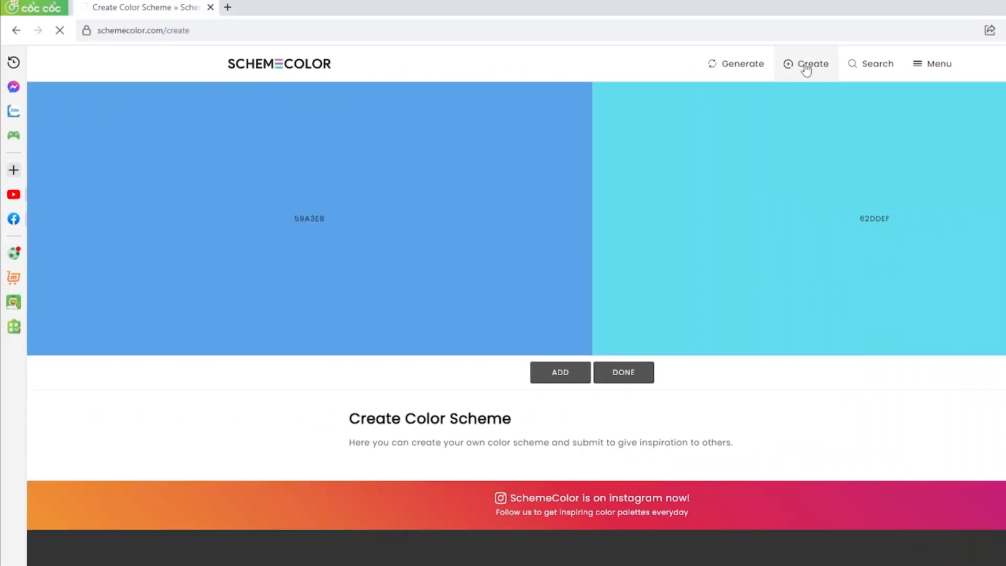
pyautogui.click(561, 374)
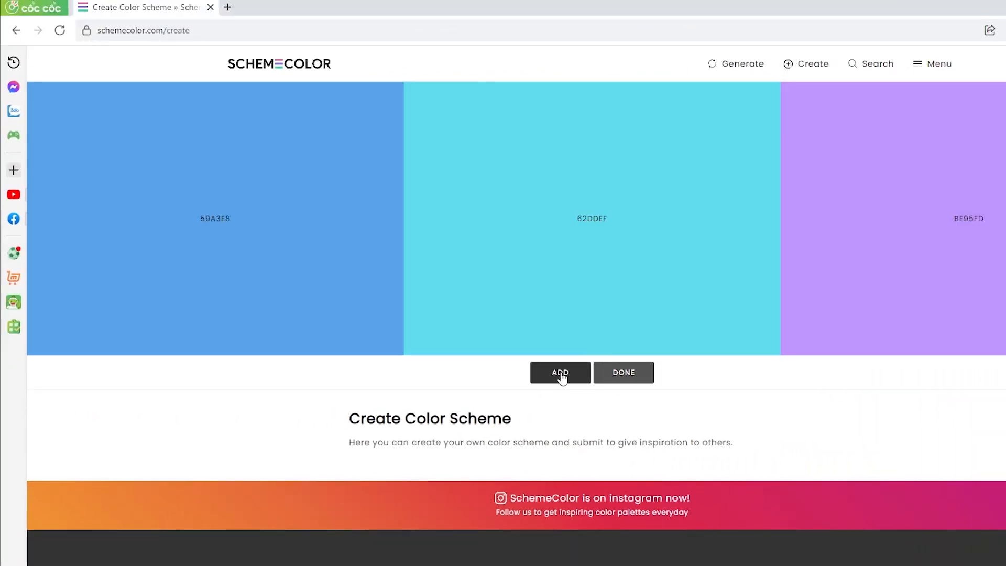
pyautogui.click(562, 374)
pyautogui.click(561, 374)
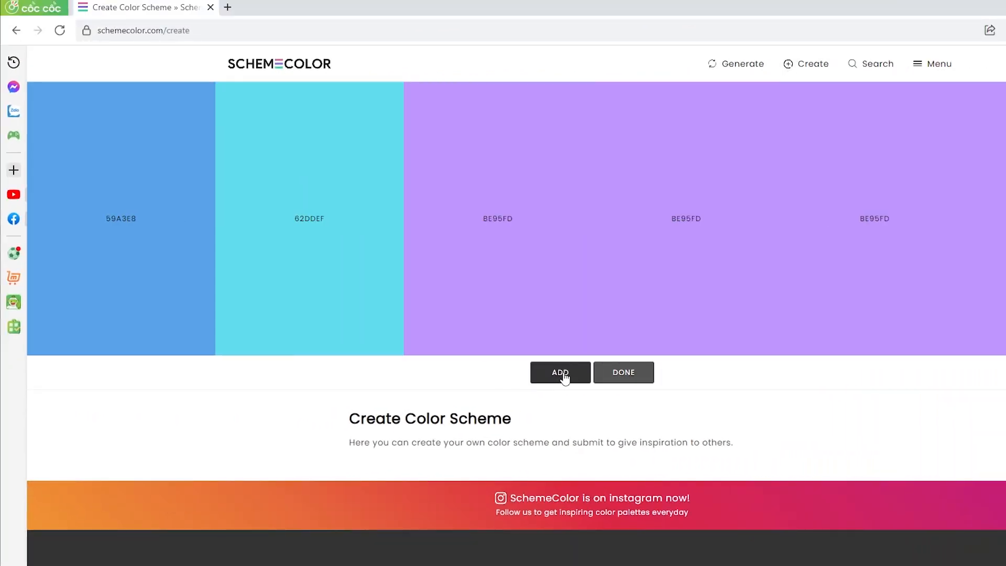
pyautogui.click(612, 376)
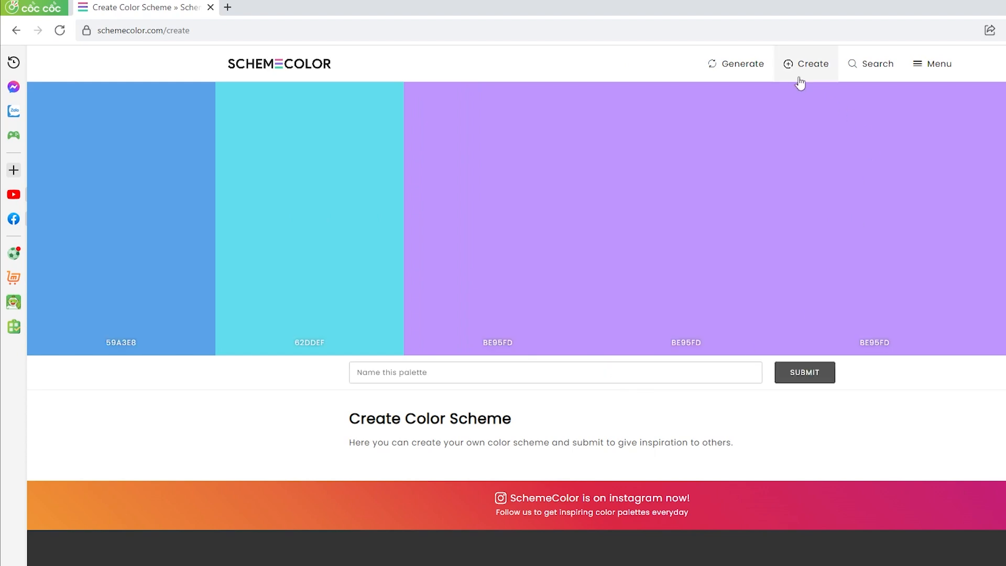
# Generate a red, orange, yellow and green colour scheme starting with BD0C0F on SchemeColor and capture it with the Snipping Tool.
pyautogui.click(746, 71)
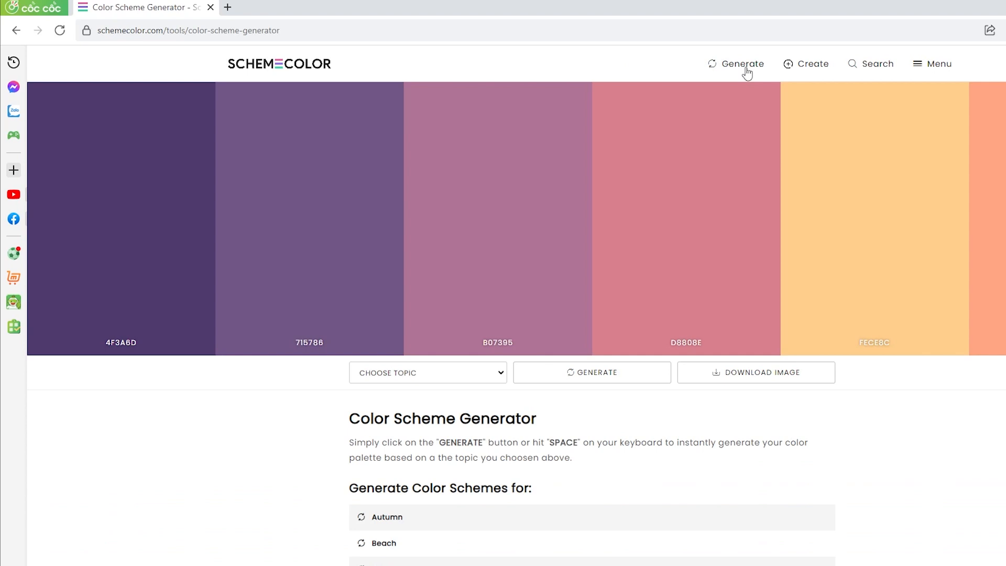
pyautogui.click(747, 73)
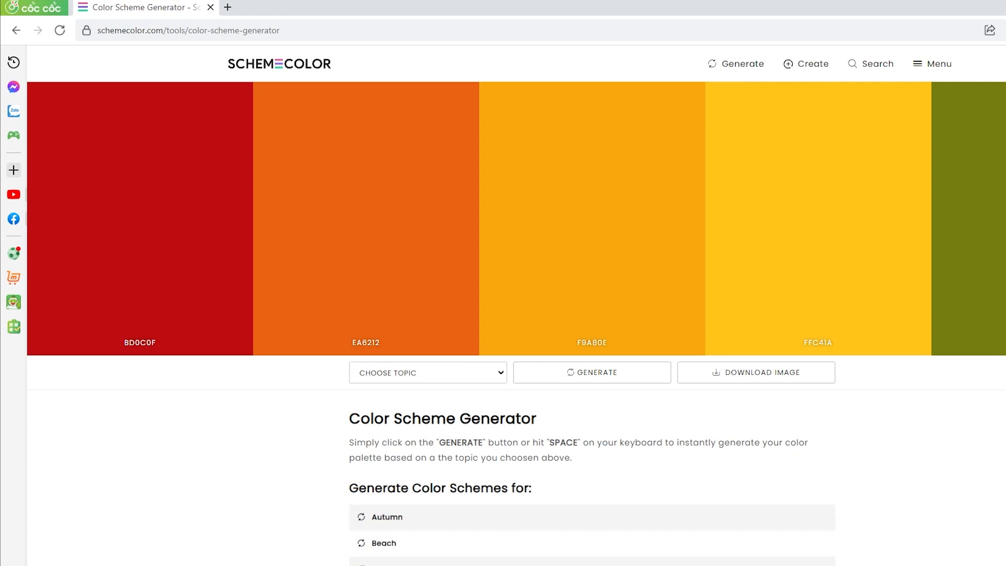
pyautogui.click(429, 565)
pyautogui.click(23, 40)
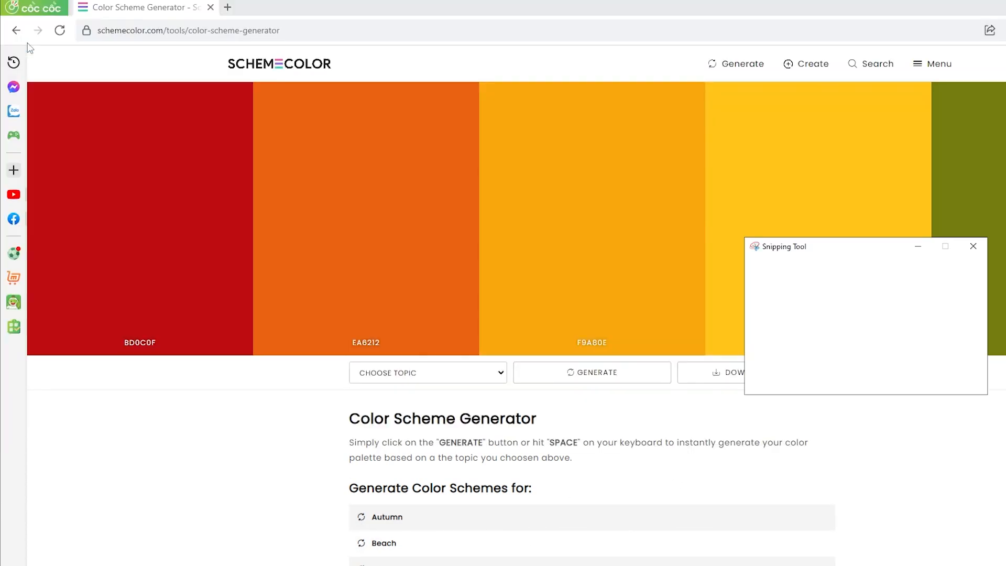
pyautogui.moveTo(27, 83); pyautogui.dragTo(838, 300)
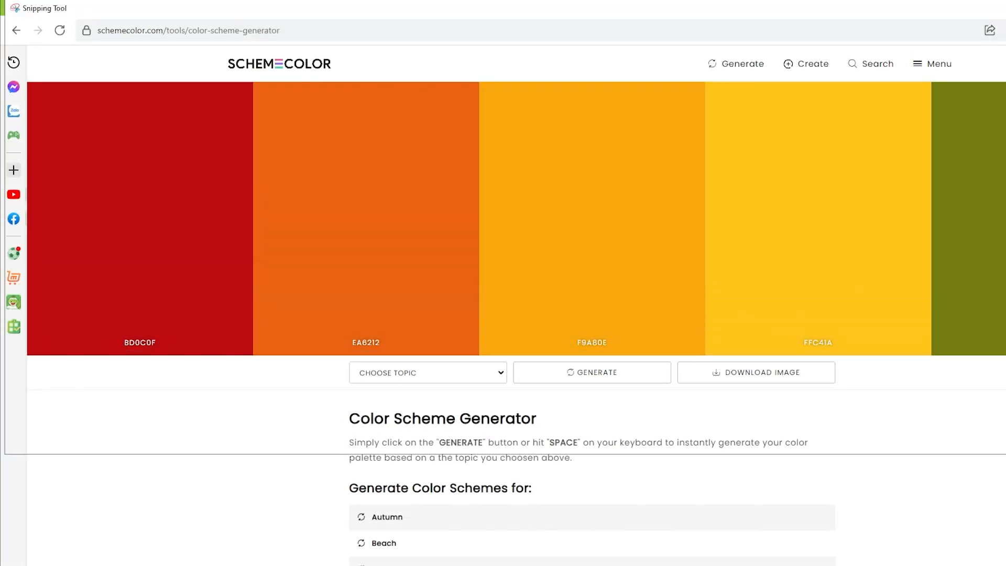
# Switch to Photoshop, paste the captured palette and scale it to about 17 cm wide in the canvas's upper-left corner.
pyautogui.hotkey('alt', 'Tab')
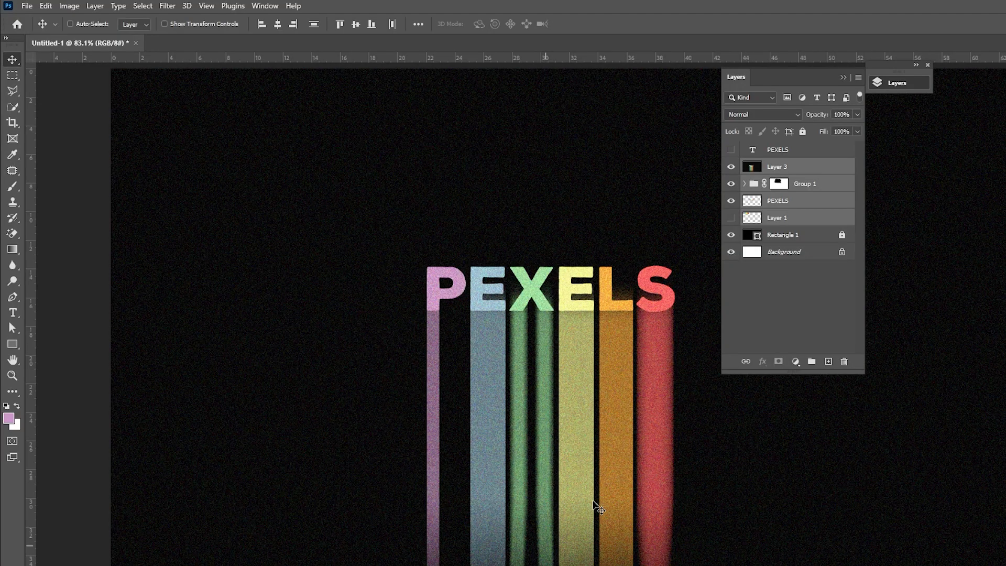
pyautogui.hotkey('ctrl', 'v')
pyautogui.hotkey('ctrl', 't')
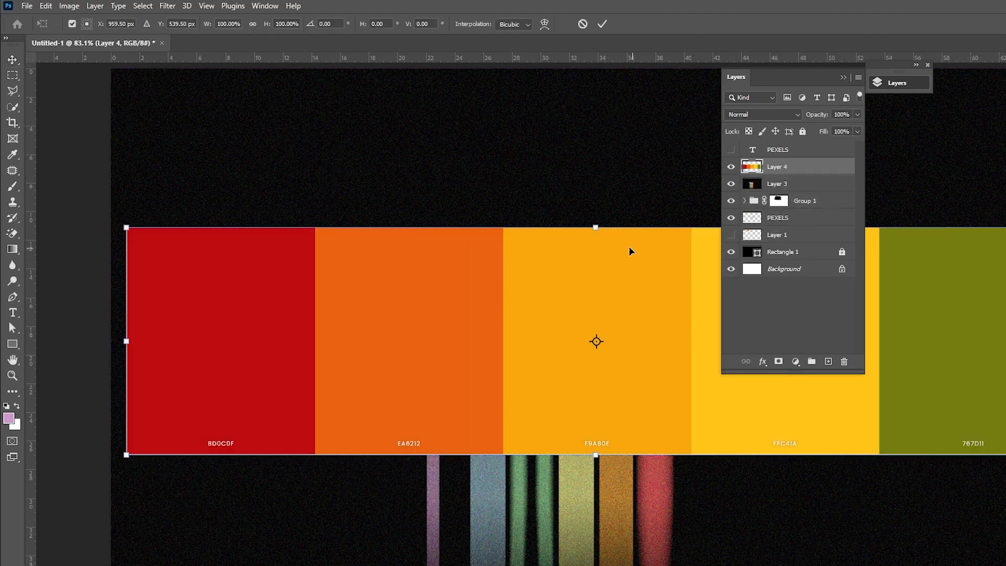
pyautogui.moveTo(597, 227); pyautogui.dragTo(271, 94)
pyautogui.press('Return')
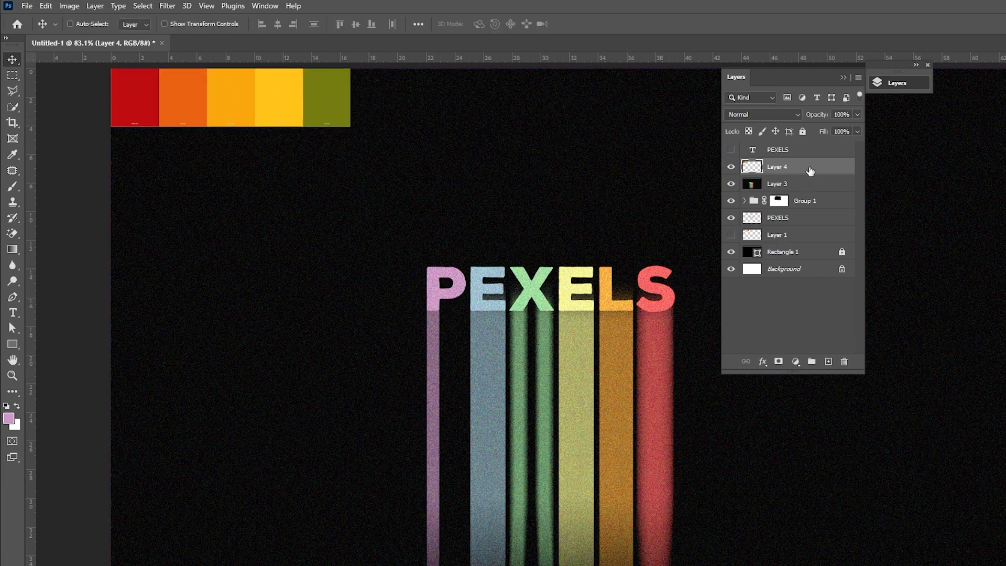
# Group the layers from Layer 3 down to Layer 1 and hide the group.
pyautogui.click(797, 187)
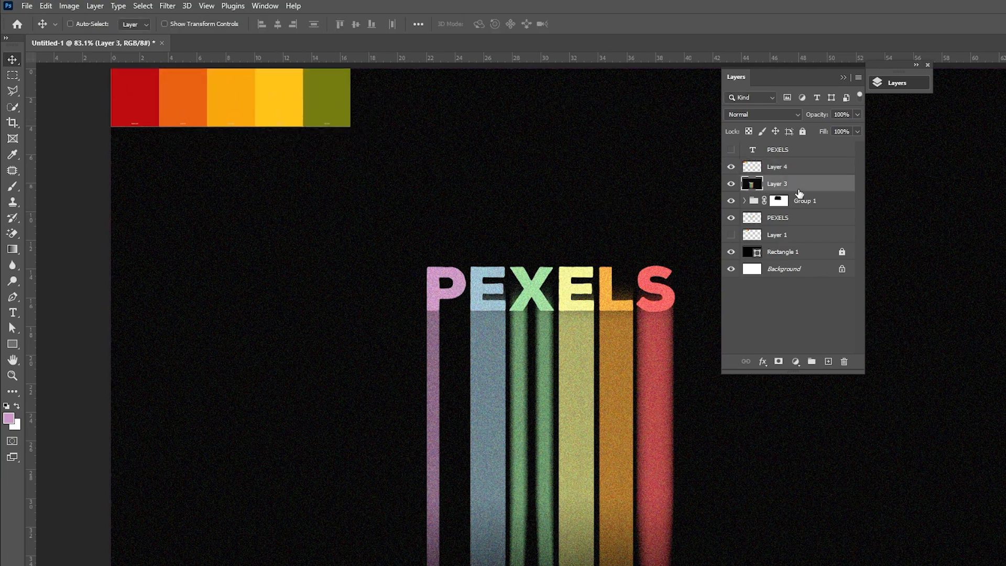
pyautogui.keyDown('shift'); pyautogui.click(792, 237); pyautogui.keyUp('shift')
pyautogui.hotkey('ctrl', 'g')
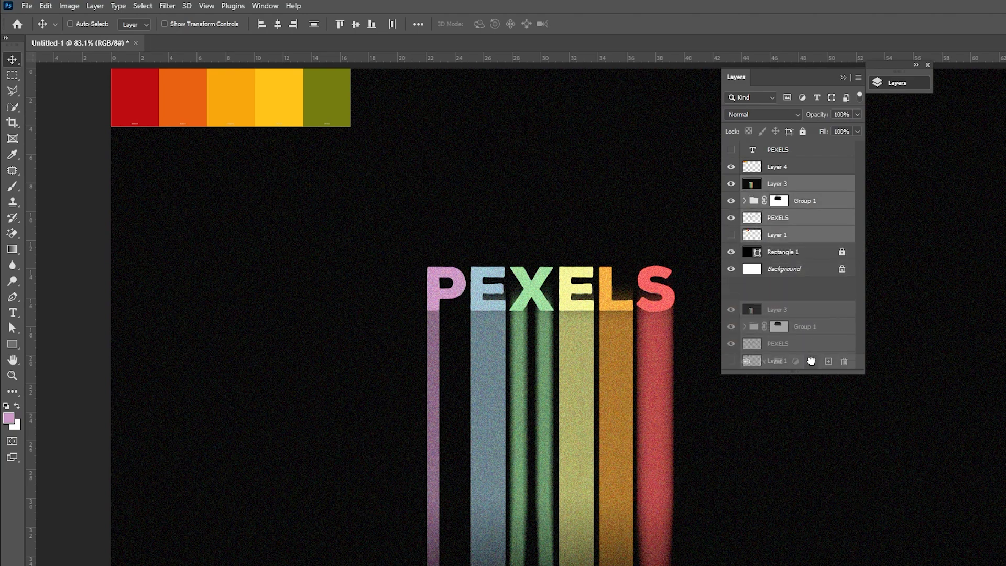
pyautogui.click(731, 183)
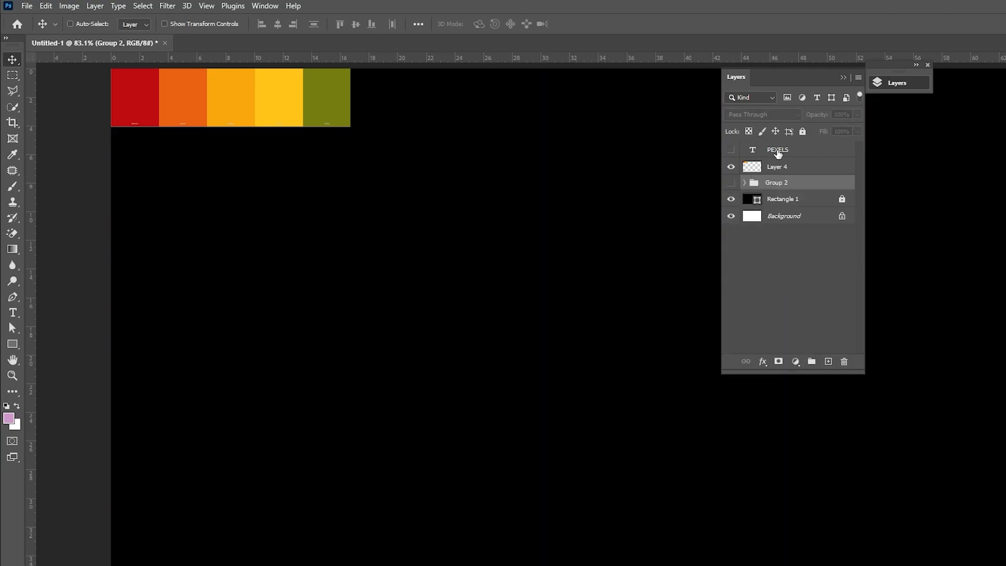
# Show the PEXELS text layer and set its text colour to white.
pyautogui.click(732, 151)
pyautogui.click(754, 152)
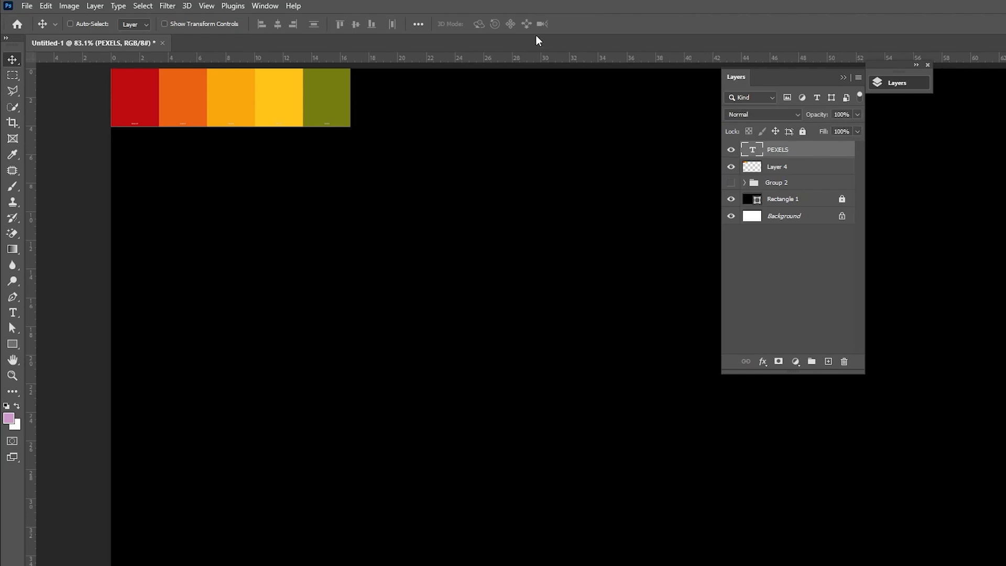
pyautogui.click(12, 312)
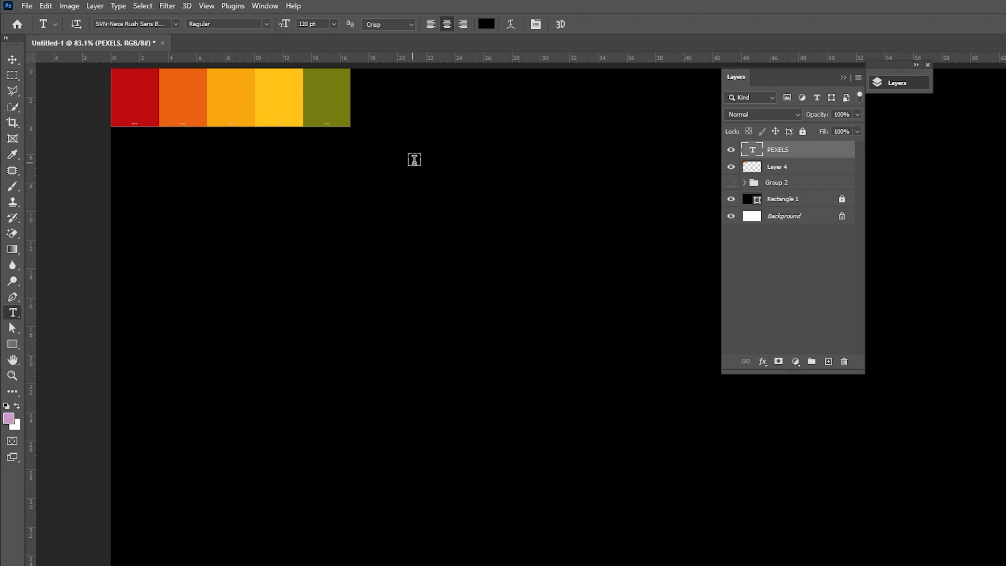
pyautogui.click(535, 24)
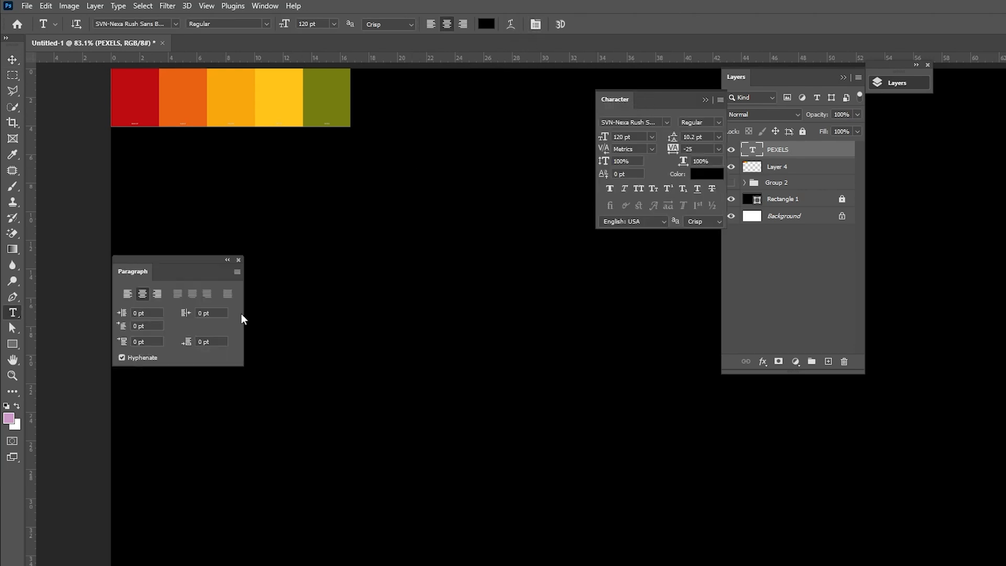
pyautogui.moveTo(681, 99); pyautogui.dragTo(668, 79)
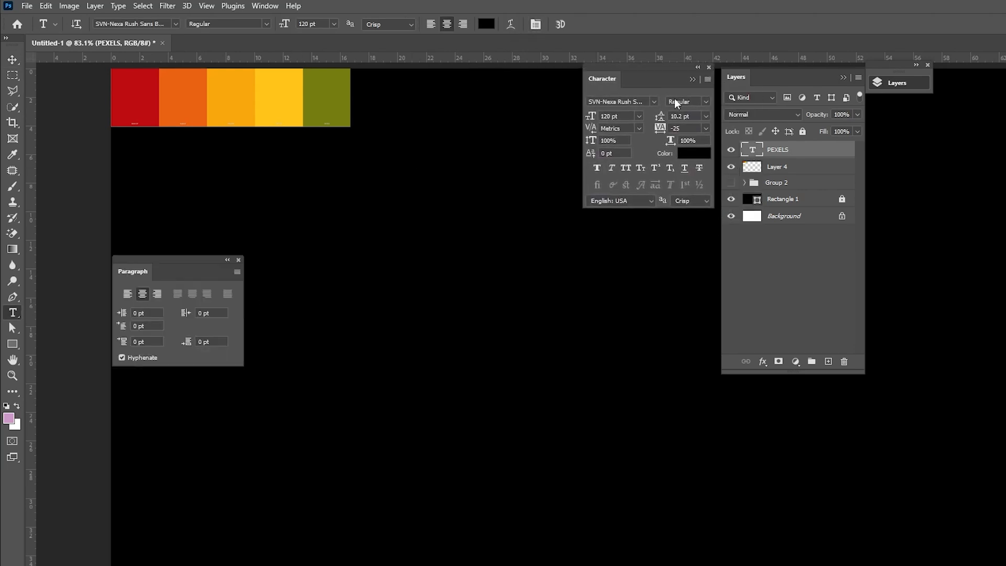
pyautogui.click(696, 155)
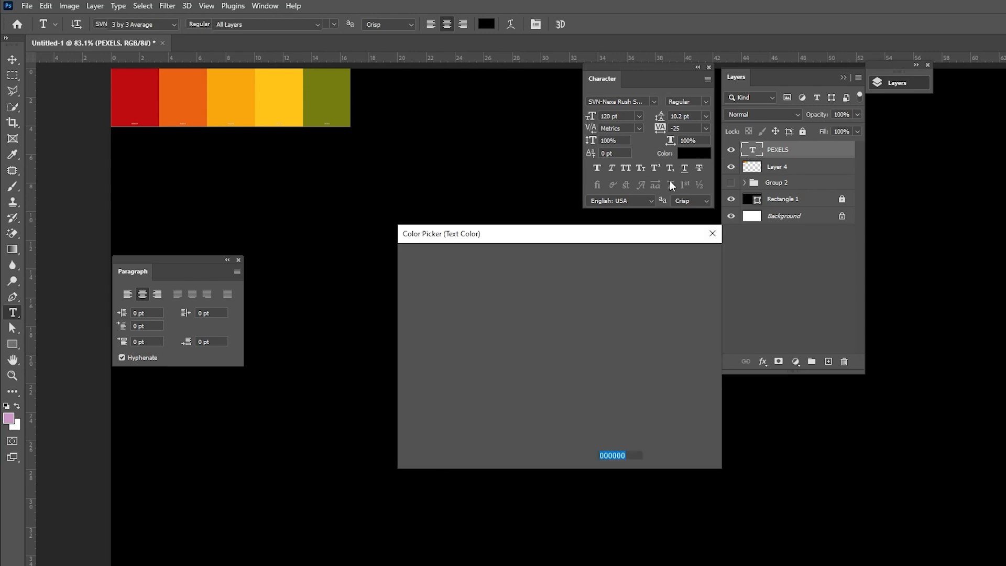
pyautogui.moveTo(473, 270); pyautogui.dragTo(402, 252)
pyautogui.click(680, 257)
# Recolour the letter P with the new palette's red and the first E with its orange.
pyautogui.press('t')
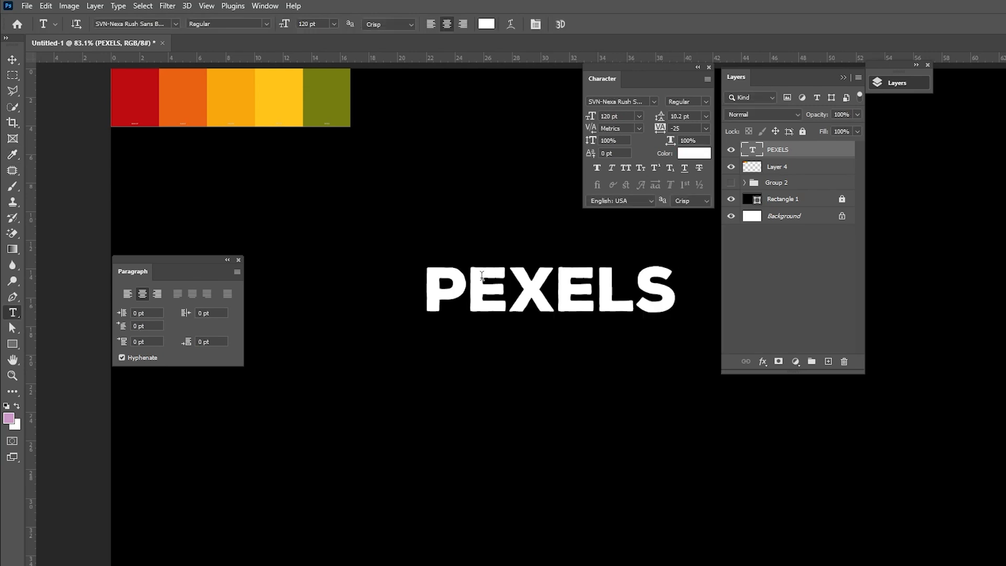
pyautogui.moveTo(468, 283); pyautogui.dragTo(411, 276)
pyautogui.click(693, 153)
pyautogui.click(131, 97)
pyautogui.click(659, 262)
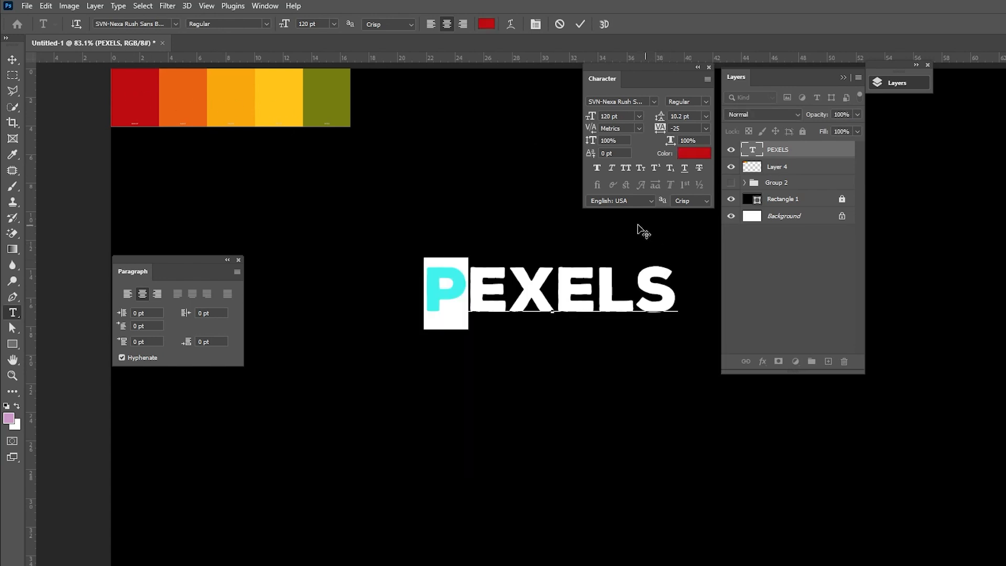
pyautogui.moveTo(507, 280); pyautogui.dragTo(474, 275)
pyautogui.click(694, 153)
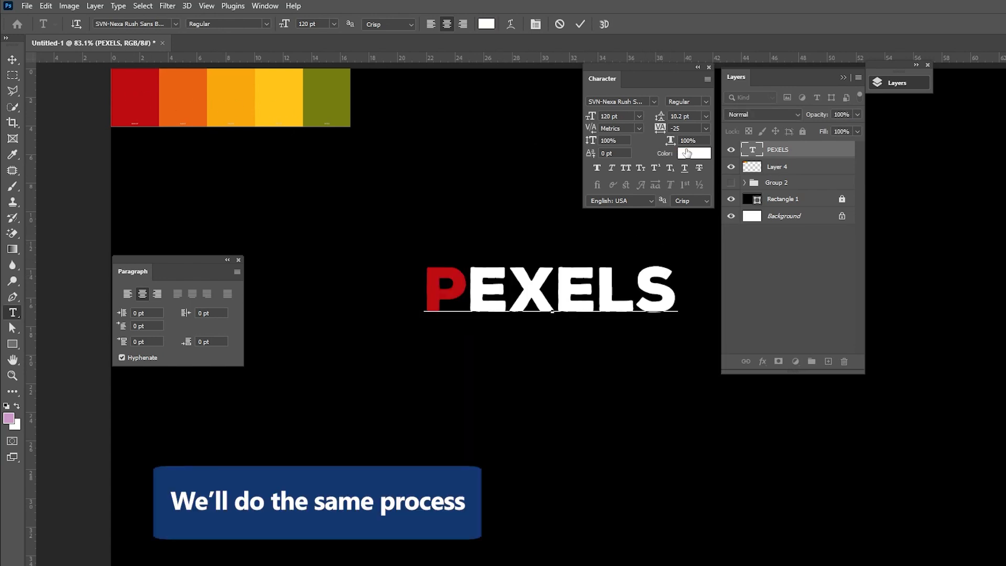
pyautogui.click(183, 97)
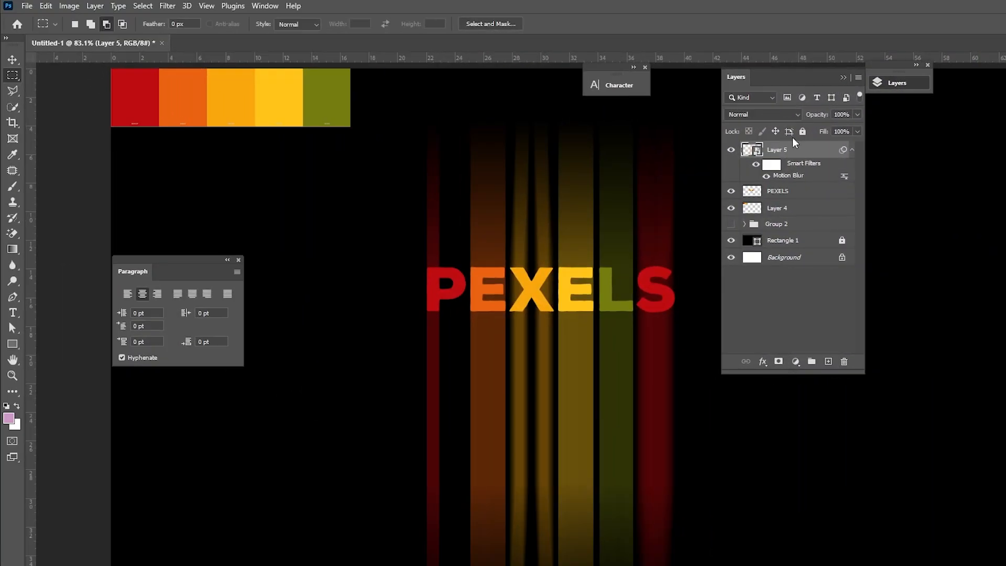
# Collapse the smart filter list of Layer 5, duplicate the blurred layer twice and group the three copies.
pyautogui.click(852, 151)
pyautogui.moveTo(797, 149); pyautogui.dragTo(829, 362)
pyautogui.moveTo(797, 167)
pyautogui.mouseDown()
pyautogui.moveTo(809, 338)
pyautogui.moveTo(828, 362)
pyautogui.mouseUp()
pyautogui.keyDown('shift'); pyautogui.click(812, 185); pyautogui.keyUp('shift')
pyautogui.moveTo(812, 184); pyautogui.dragTo(812, 361)
pyautogui.click(745, 199)
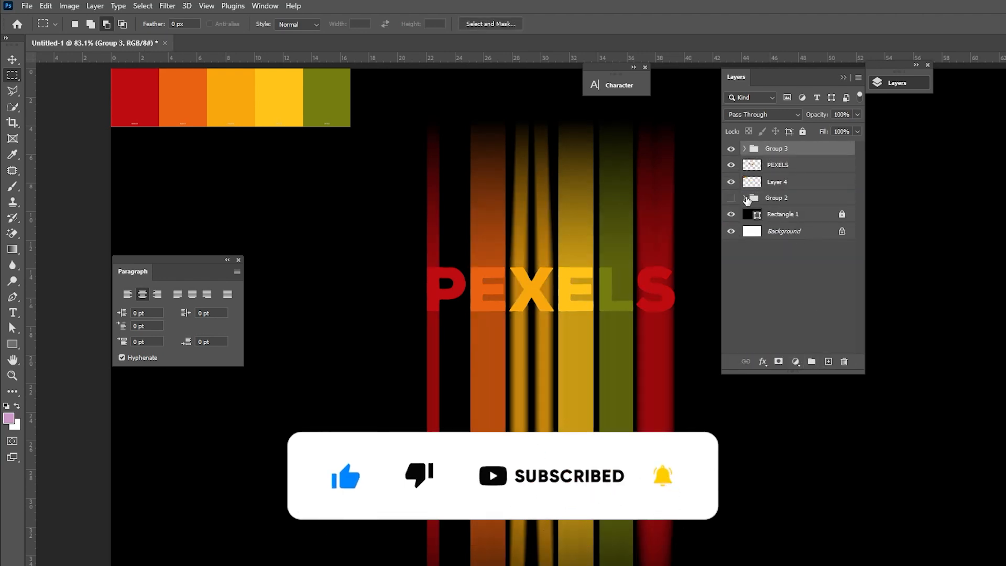